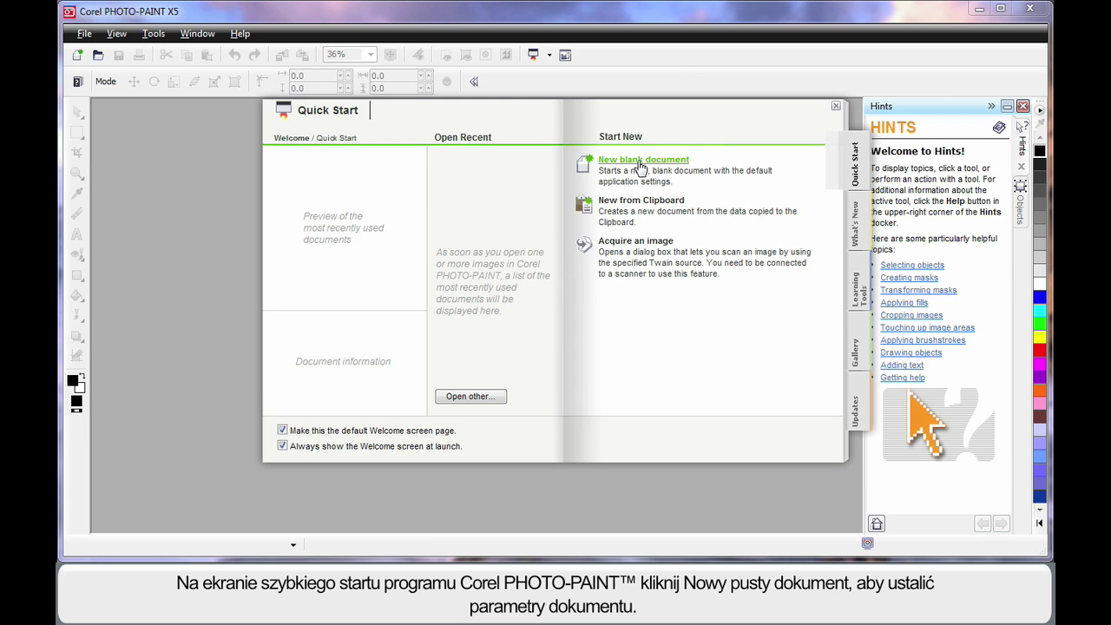
Step: Start a new blank image and change its resolution from 72 to 300 dpi
{"action": "left_click", "coordinate": [640, 166]}
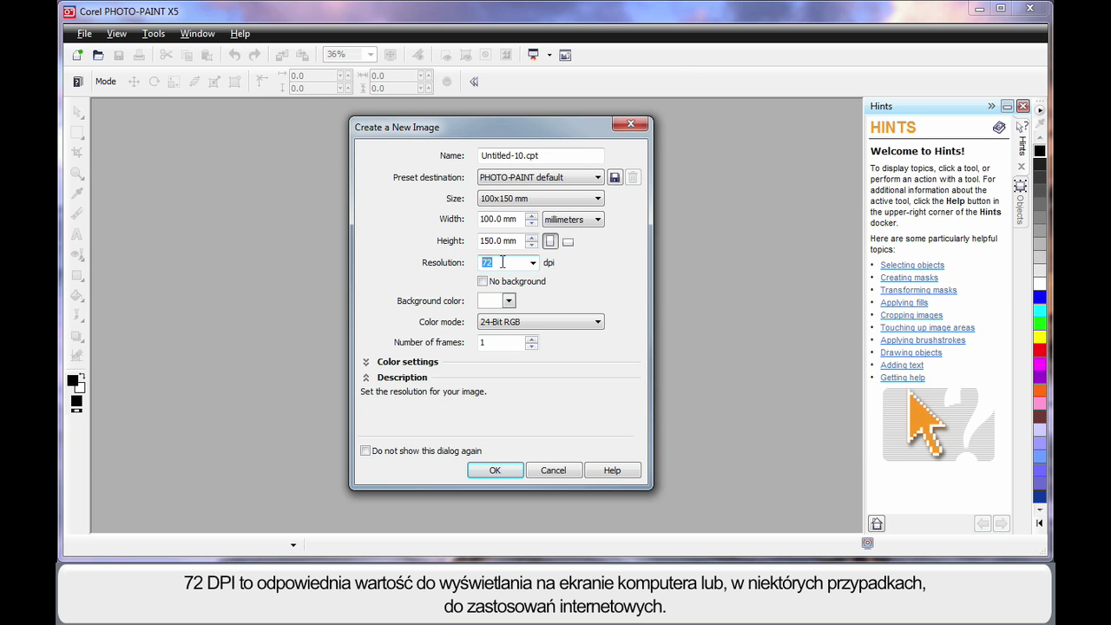
{"action": "left_click", "coordinate": [502, 262]}
{"action": "double_click", "coordinate": [488, 263]}
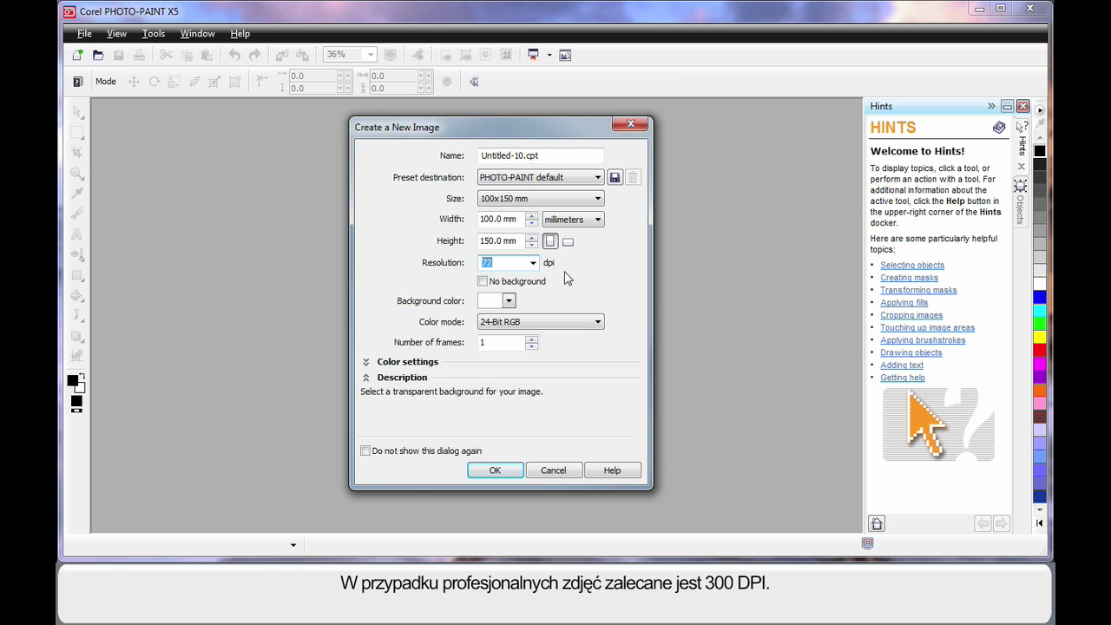
{"action": "type", "text": "3"}
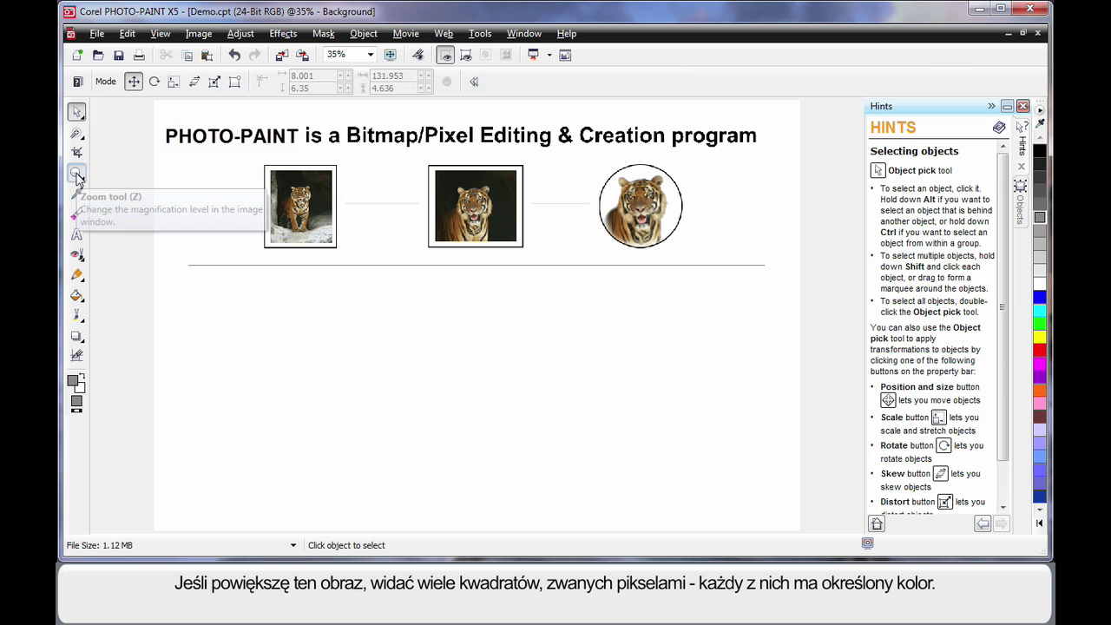
Step: Zoom in on part of the Demo image with a Zoom tool marquee
{"action": "left_click", "coordinate": [76, 175]}
{"action": "left_click_drag", "start_coordinate": [615, 184], "coordinate": [626, 195]}
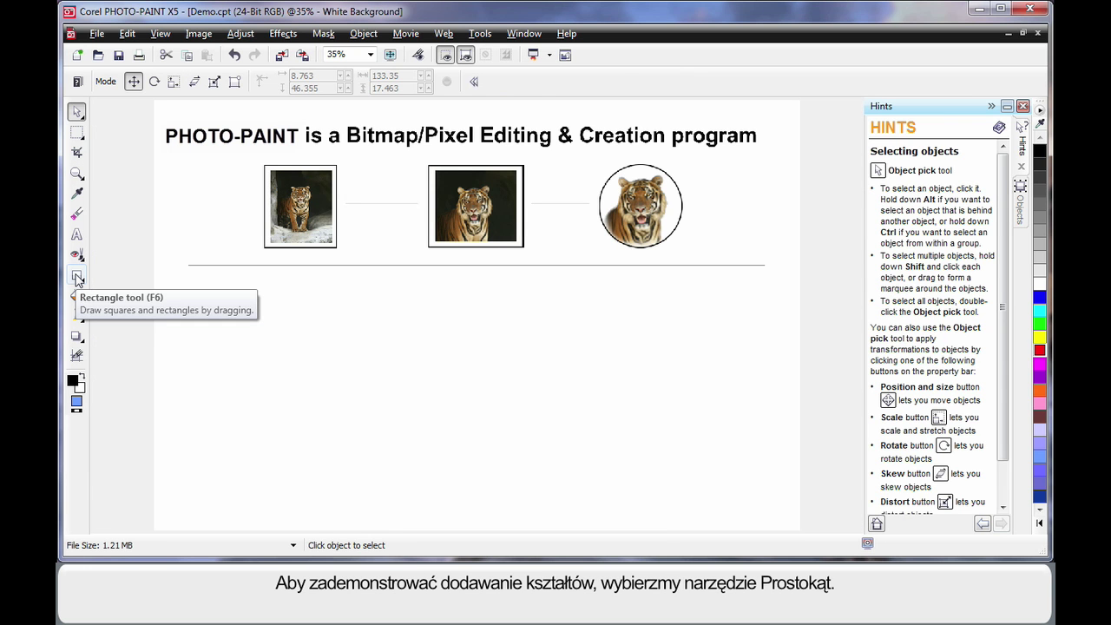
Step: Draw a wide blue rectangle spanning the page below the tiger pictures
{"action": "left_click", "coordinate": [77, 276]}
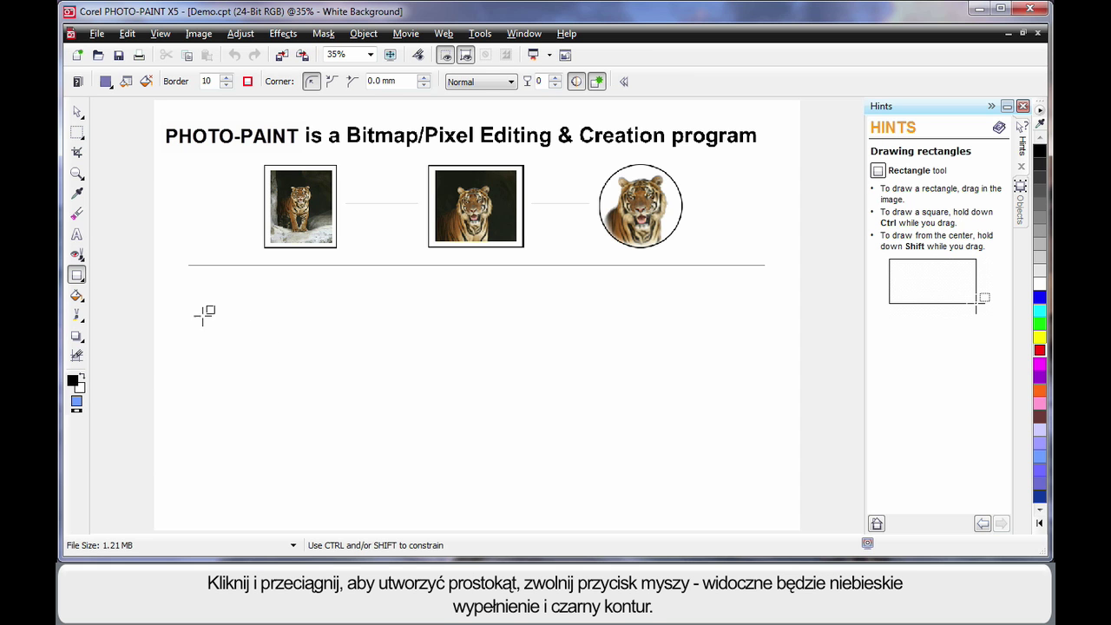
{"action": "left_click_drag", "start_coordinate": [191, 299], "coordinate": [769, 371]}
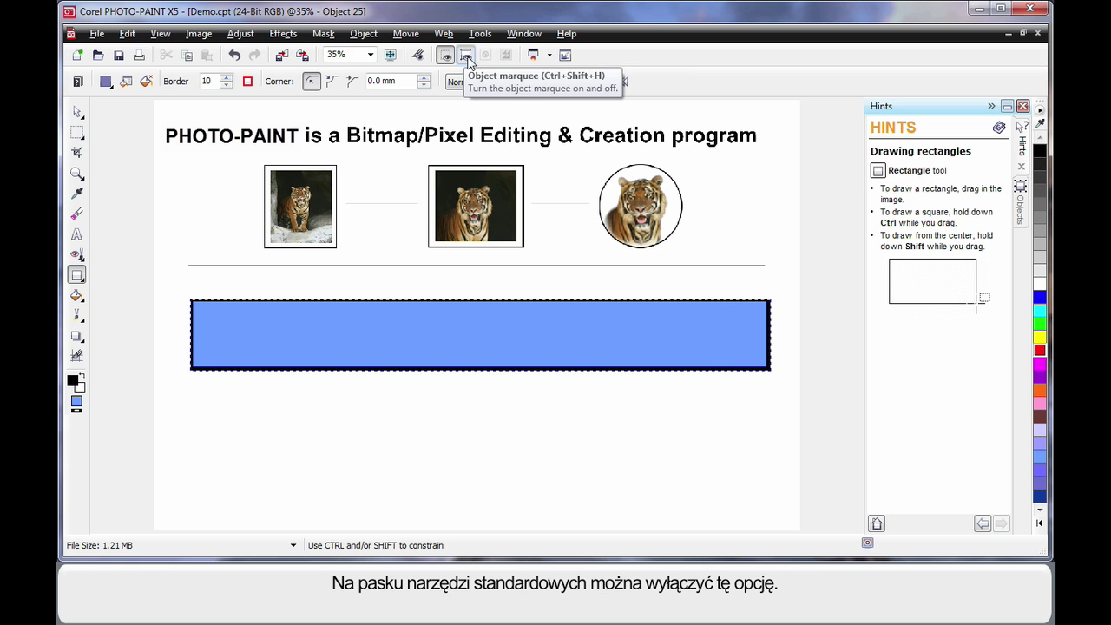
Step: Turn off the object marquee and remove the blue rectangle
{"action": "left_click", "coordinate": [466, 55]}
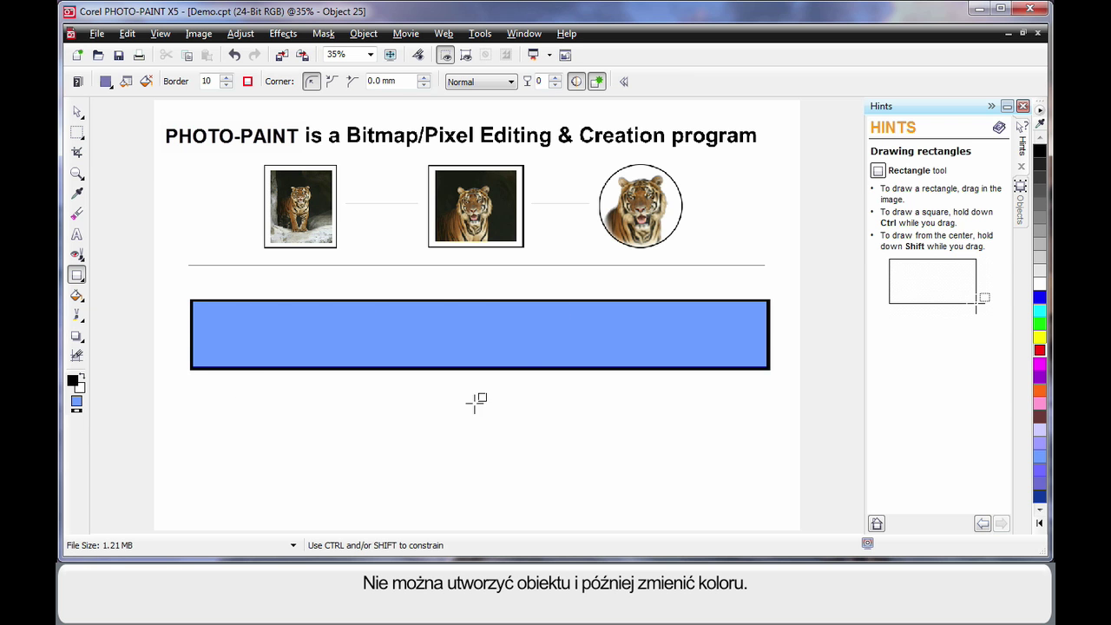
{"action": "left_click", "coordinate": [76, 112]}
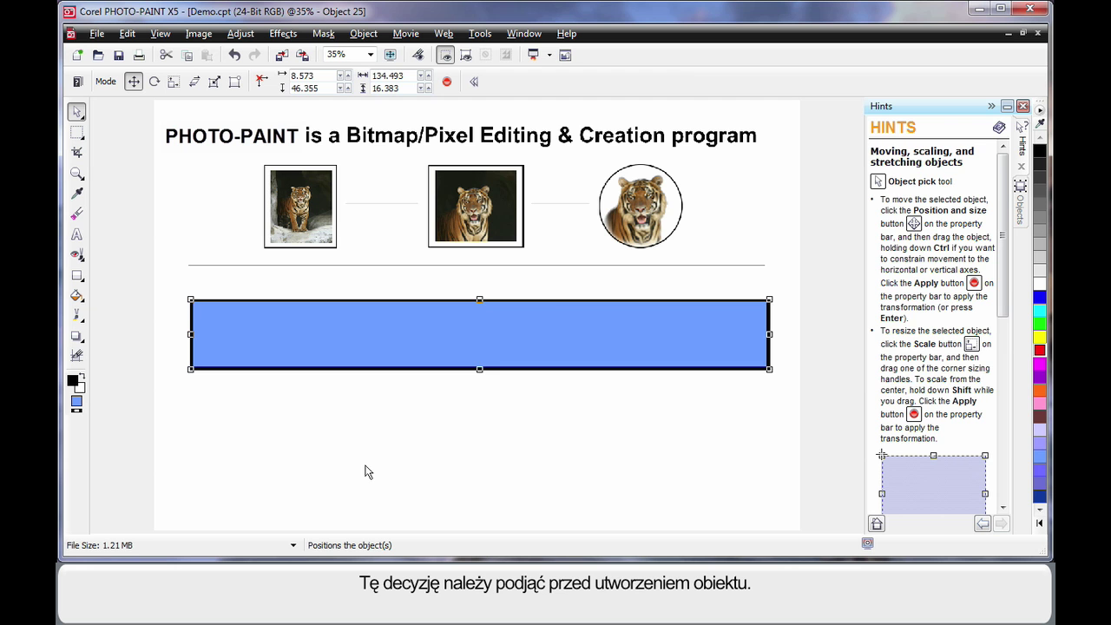
{"action": "key", "text": "ctrl+z"}
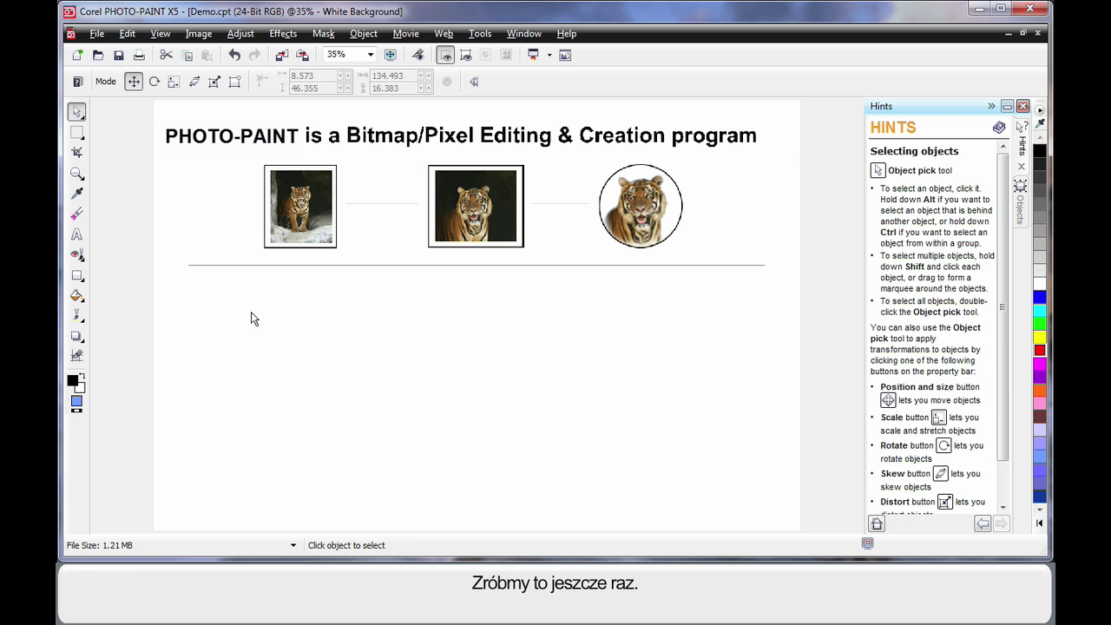
Step: Choose the Ellipse tool with border width 10 and a red foreground colour
{"action": "left_click", "coordinate": [80, 279]}
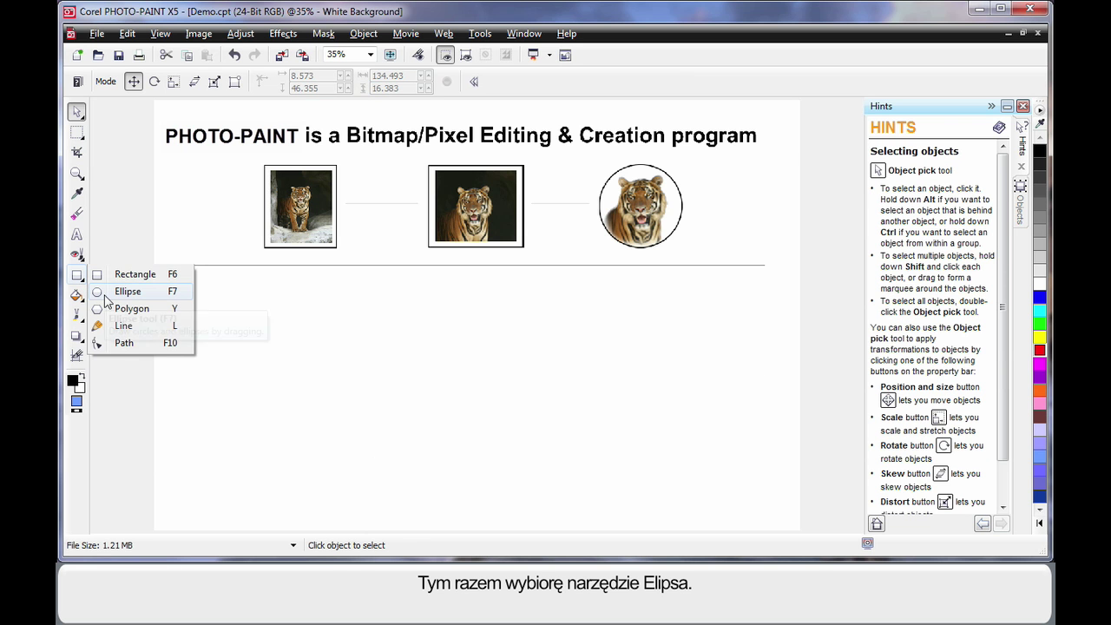
{"action": "left_click", "coordinate": [106, 297]}
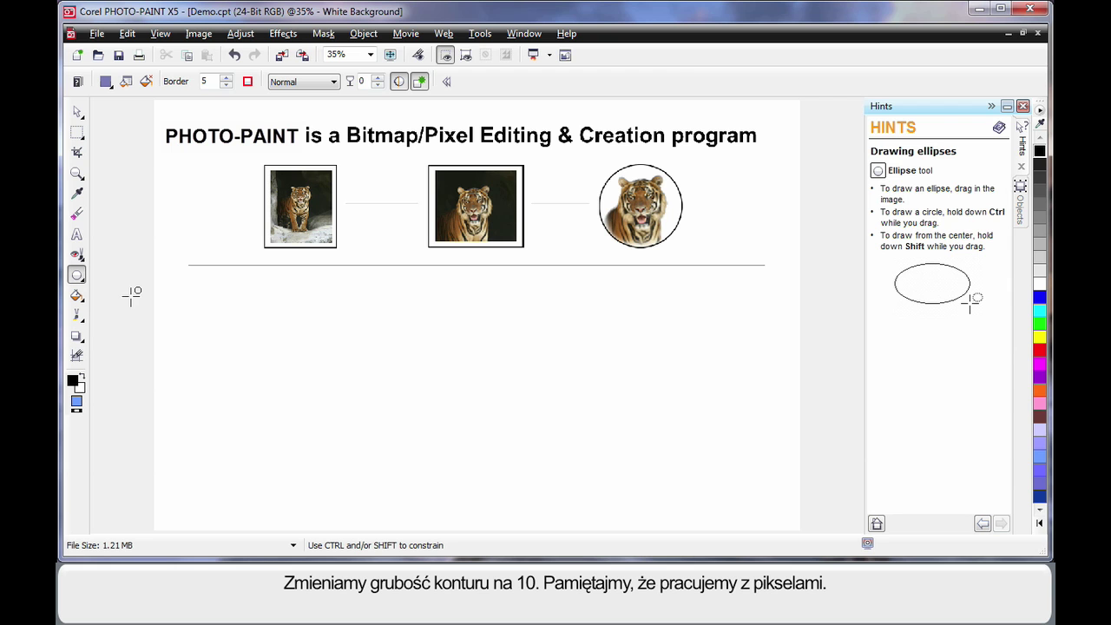
{"action": "double_click", "coordinate": [208, 80]}
{"action": "type", "text": "10"}
{"action": "double_click", "coordinate": [76, 382]}
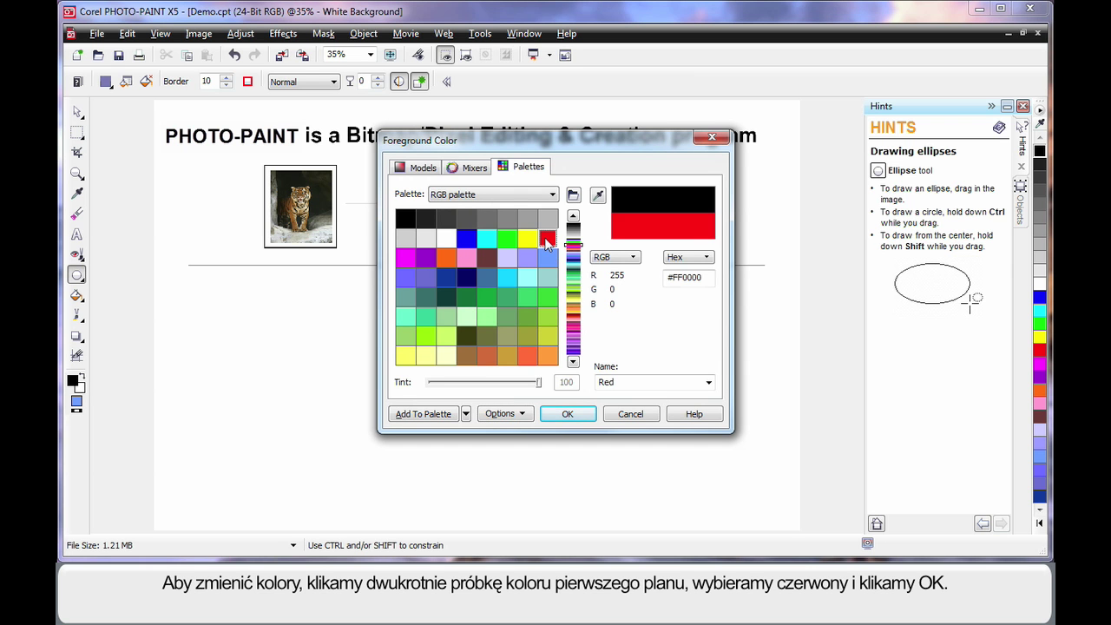
{"action": "left_click", "coordinate": [569, 414]}
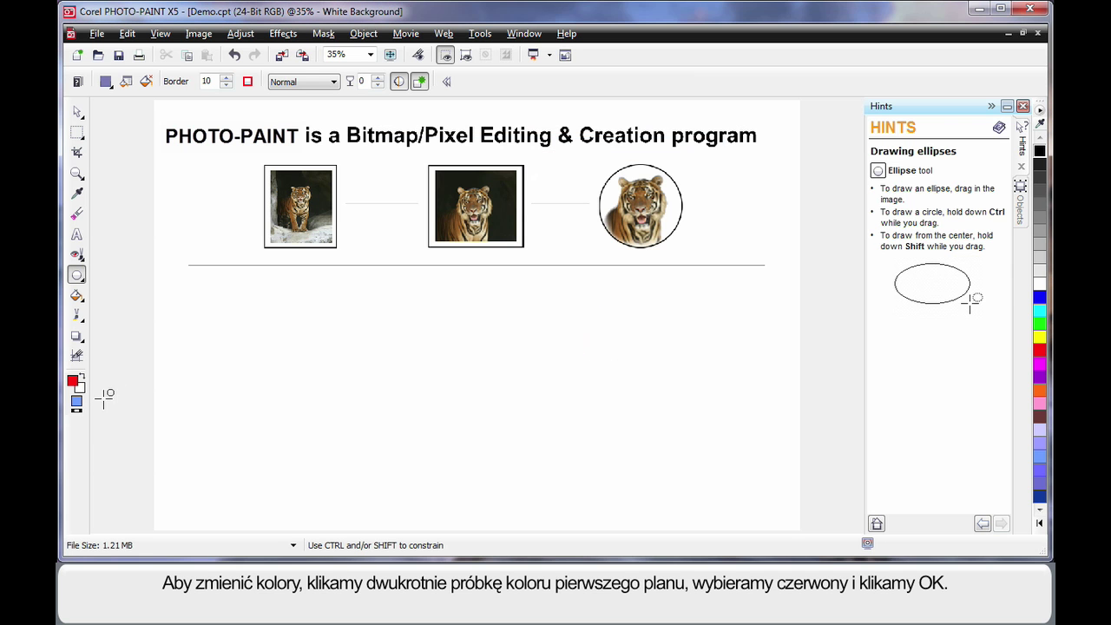
Step: Set the ellipse fill to solid blue in the fill settings
{"action": "double_click", "coordinate": [77, 408]}
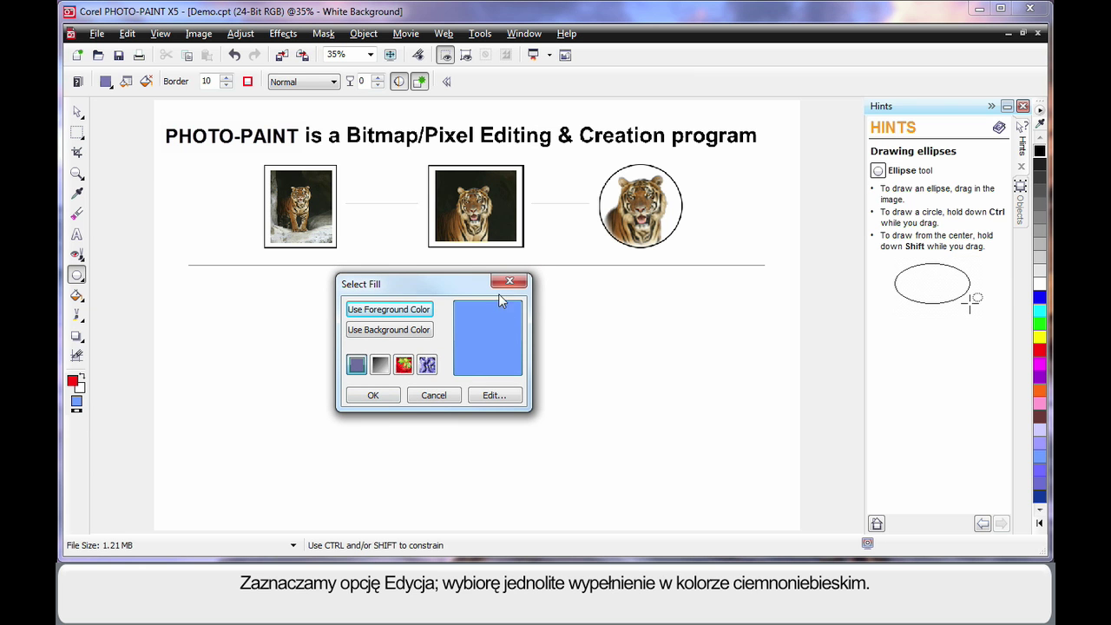
{"action": "left_click", "coordinate": [494, 396]}
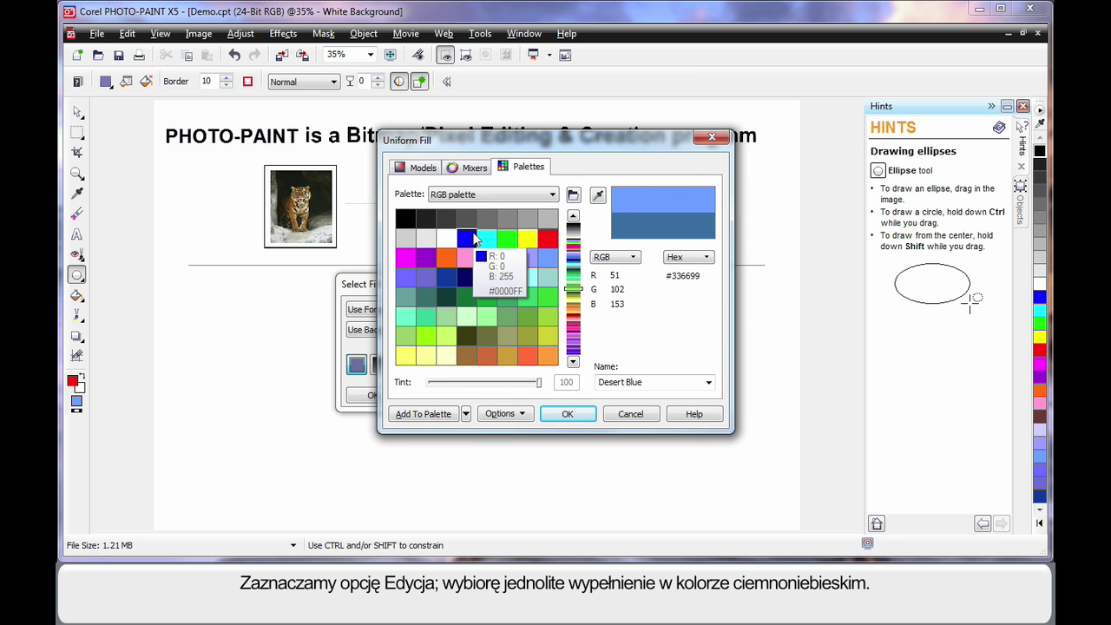
{"action": "left_click", "coordinate": [467, 237]}
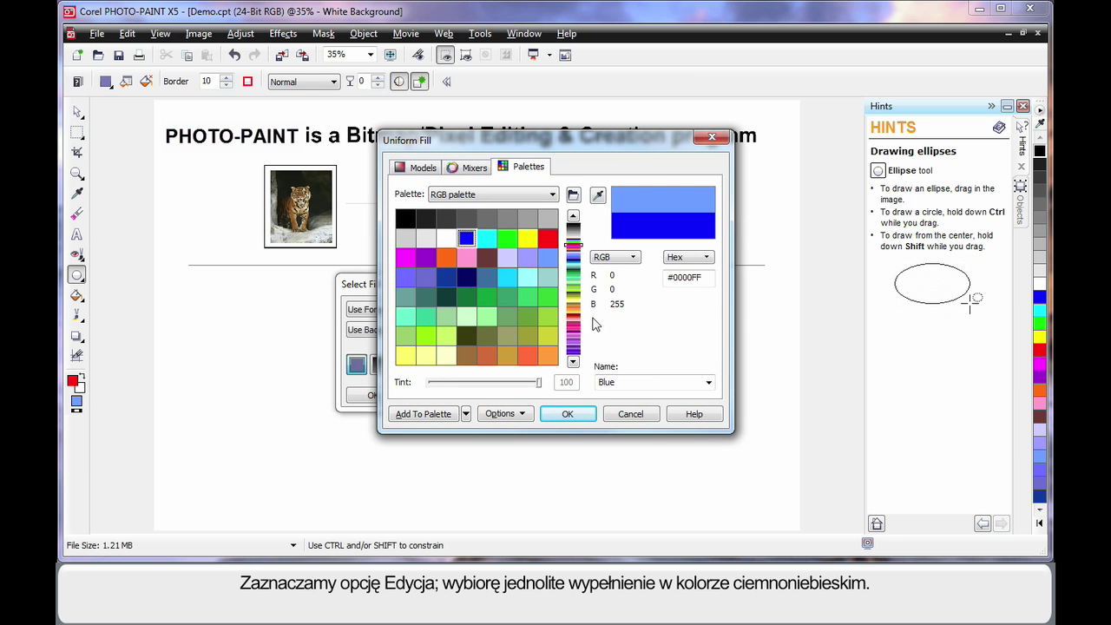
{"action": "left_click", "coordinate": [567, 414]}
{"action": "left_click", "coordinate": [371, 397]}
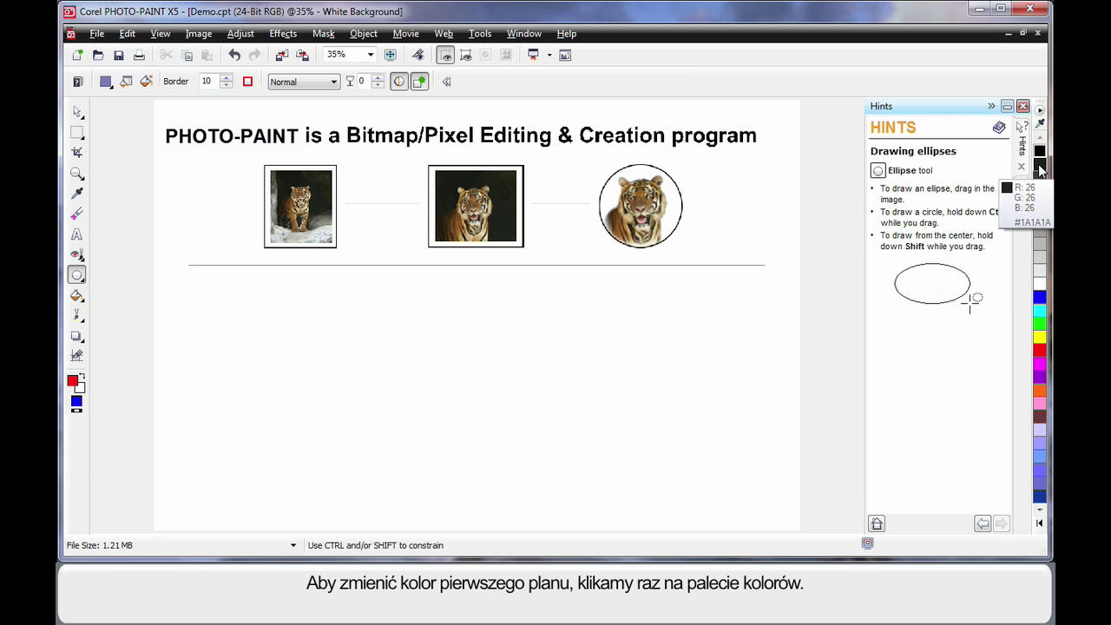
Step: Pick a black outline and green fill from the palette, then draw a large ellipse below the tigers
{"action": "left_click", "coordinate": [1040, 167]}
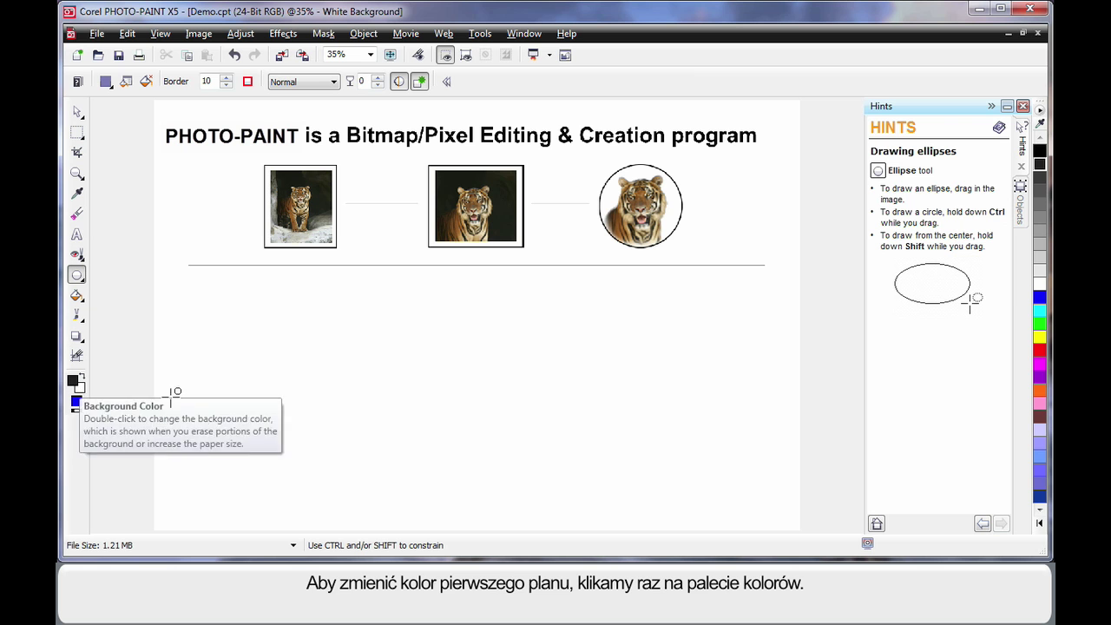
{"action": "right_click", "coordinate": [1038, 326]}
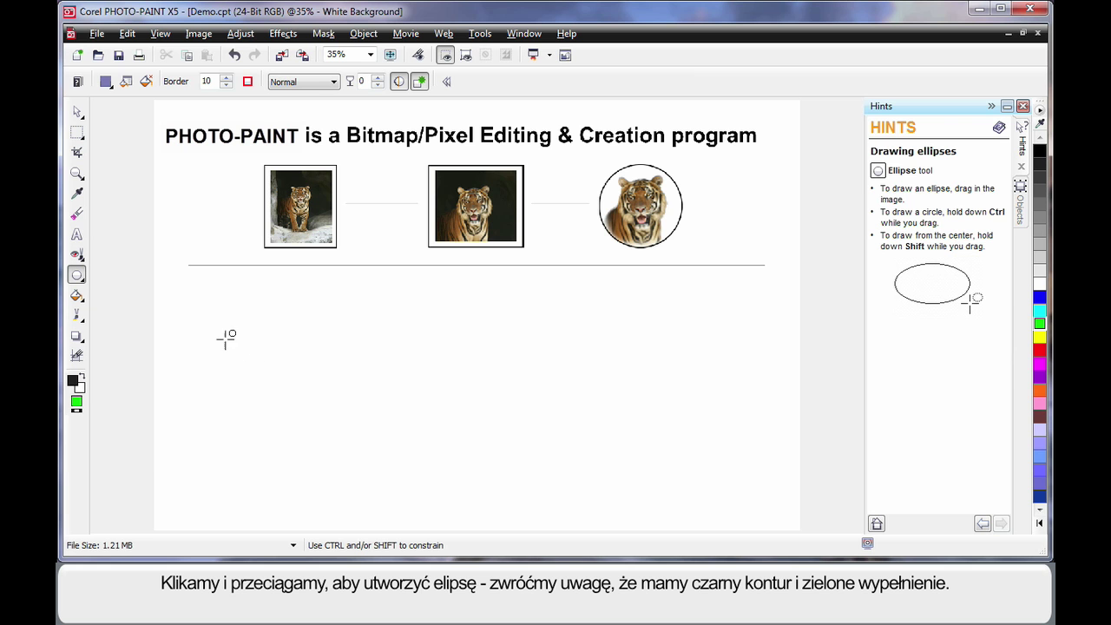
{"action": "left_click_drag", "start_coordinate": [201, 302], "coordinate": [289, 378]}
{"action": "left_click_drag", "start_coordinate": [759, 440], "coordinate": [767, 441]}
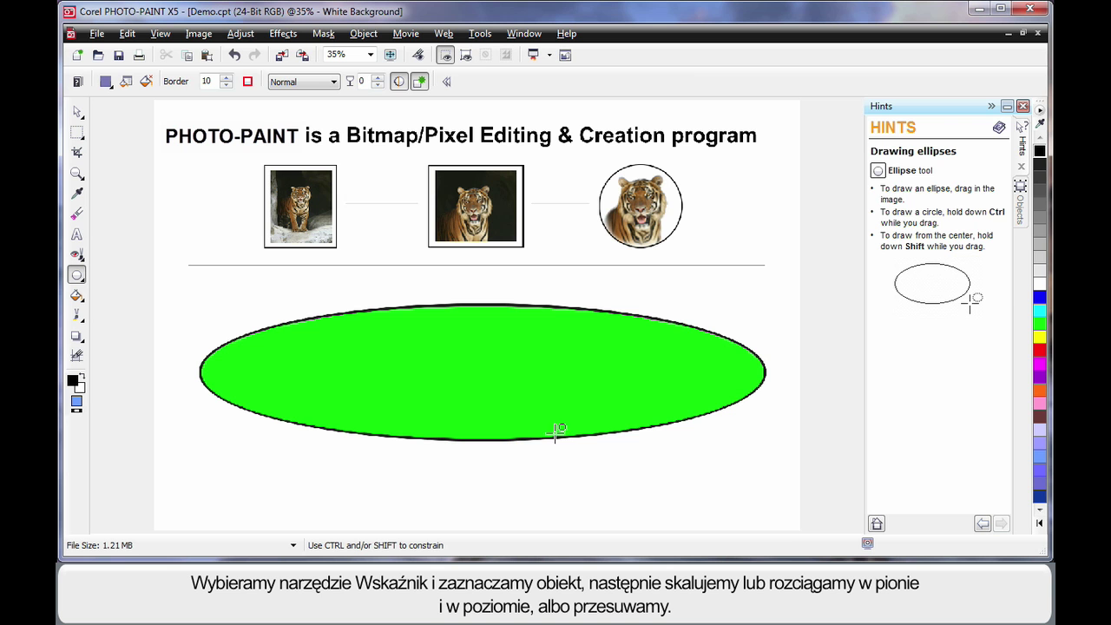
Step: Shrink and narrow the green ellipse, then centre it below the divider line
{"action": "left_click", "coordinate": [76, 111]}
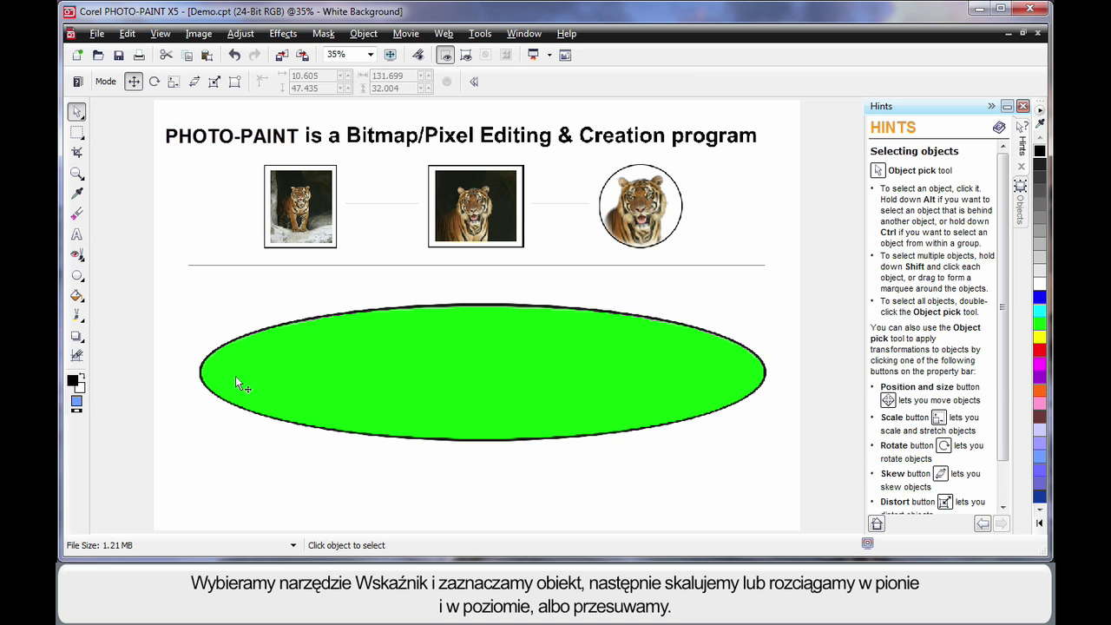
{"action": "left_click", "coordinate": [500, 404]}
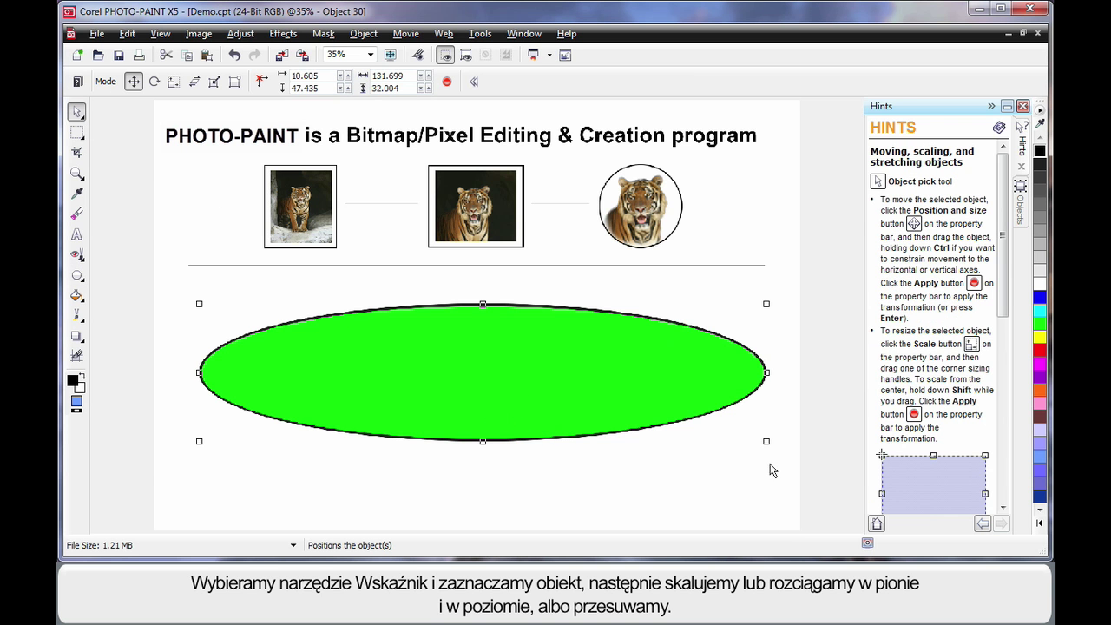
{"action": "left_click_drag", "start_coordinate": [765, 441], "coordinate": [615, 402]}
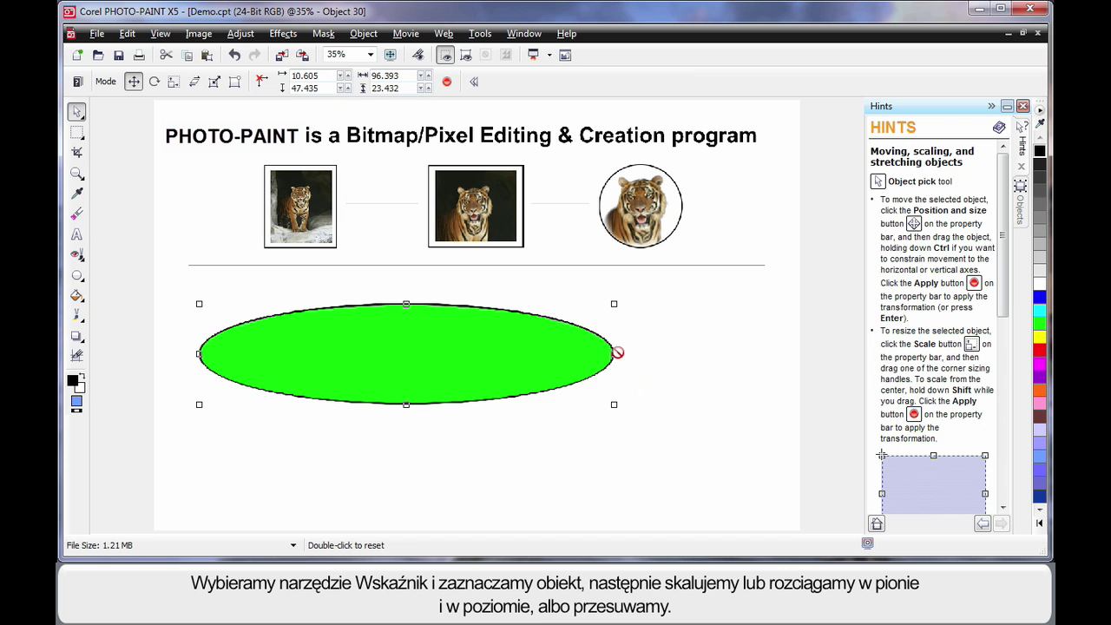
{"action": "mouse_move", "coordinate": [614, 353]}
{"action": "left_mouse_down"}
{"action": "mouse_move", "coordinate": [685, 353]}
{"action": "mouse_move", "coordinate": [533, 353]}
{"action": "left_mouse_up"}
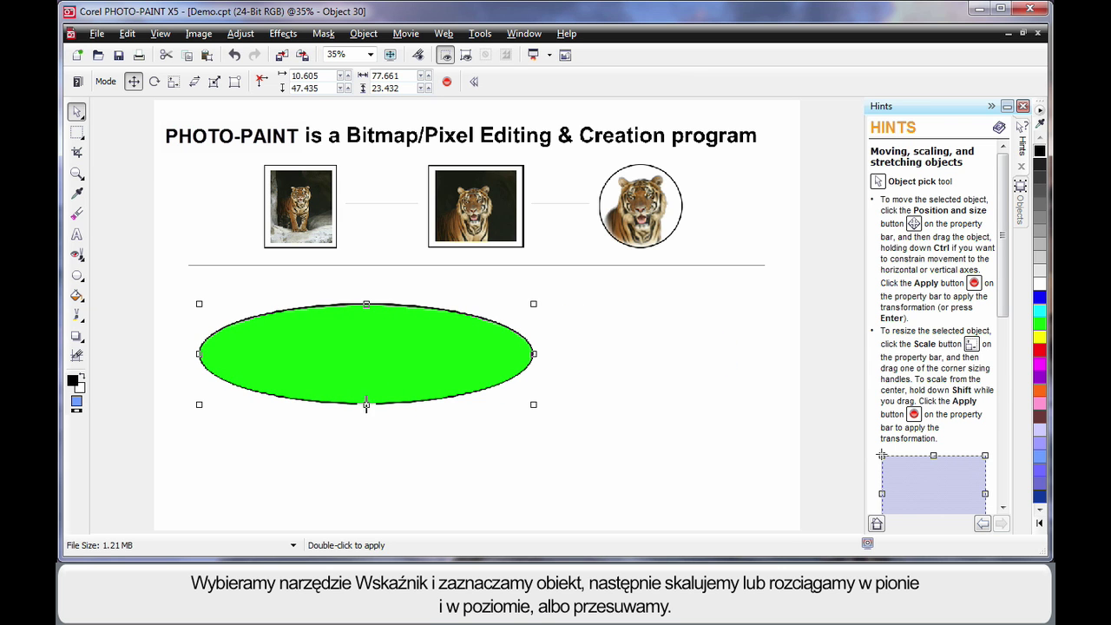
{"action": "mouse_move", "coordinate": [369, 406]}
{"action": "left_mouse_down"}
{"action": "mouse_move", "coordinate": [518, 384]}
{"action": "mouse_move", "coordinate": [486, 399]}
{"action": "left_mouse_up"}
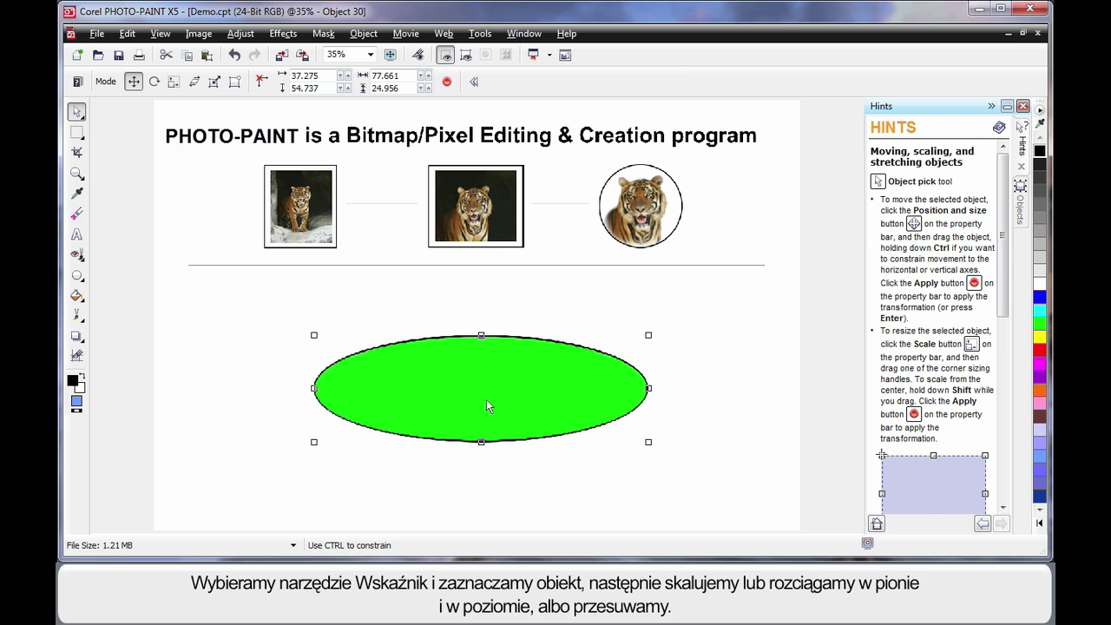
Step: Apply a perspective warp that makes the green ellipse taller, then deselect it
{"action": "left_click", "coordinate": [511, 381]}
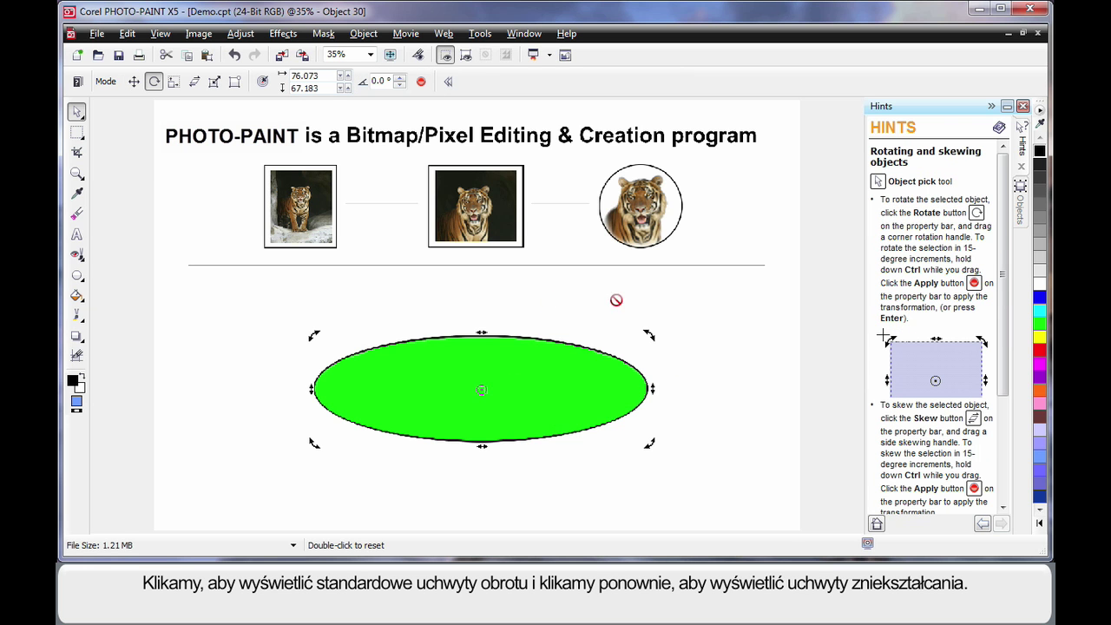
{"action": "left_click", "coordinate": [549, 390]}
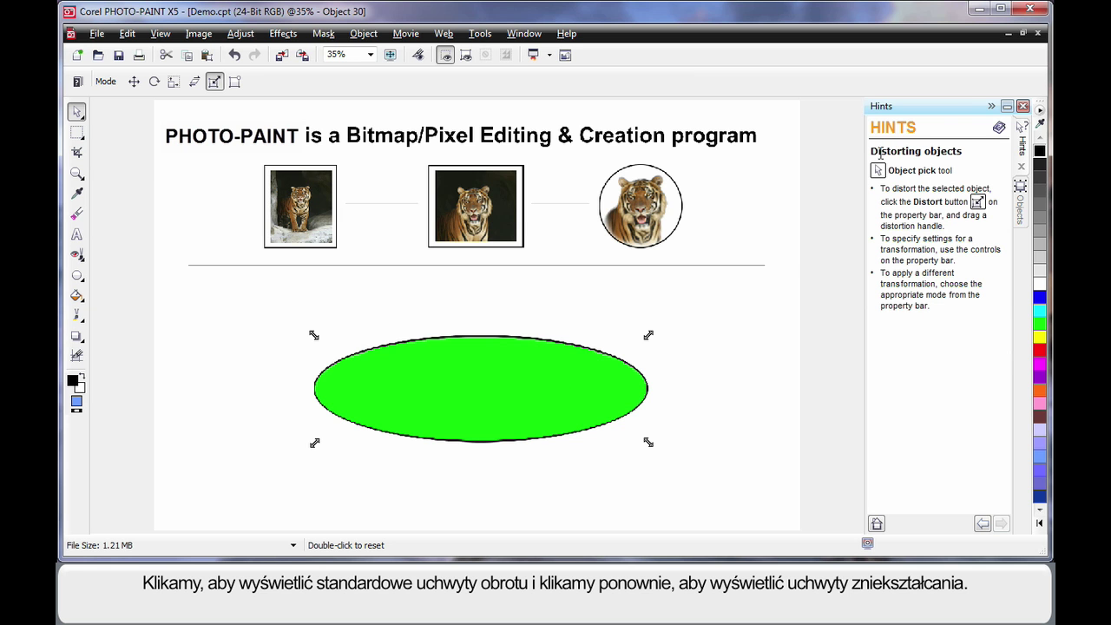
{"action": "mouse_move", "coordinate": [648, 443]}
{"action": "left_mouse_down"}
{"action": "mouse_move", "coordinate": [500, 400]}
{"action": "mouse_move", "coordinate": [506, 422]}
{"action": "mouse_move", "coordinate": [648, 460]}
{"action": "mouse_move", "coordinate": [704, 392]}
{"action": "mouse_move", "coordinate": [730, 323]}
{"action": "mouse_move", "coordinate": [581, 426]}
{"action": "mouse_move", "coordinate": [489, 387]}
{"action": "mouse_move", "coordinate": [520, 429]}
{"action": "mouse_move", "coordinate": [661, 453]}
{"action": "mouse_move", "coordinate": [659, 443]}
{"action": "left_mouse_up"}
{"action": "left_click", "coordinate": [534, 381]}
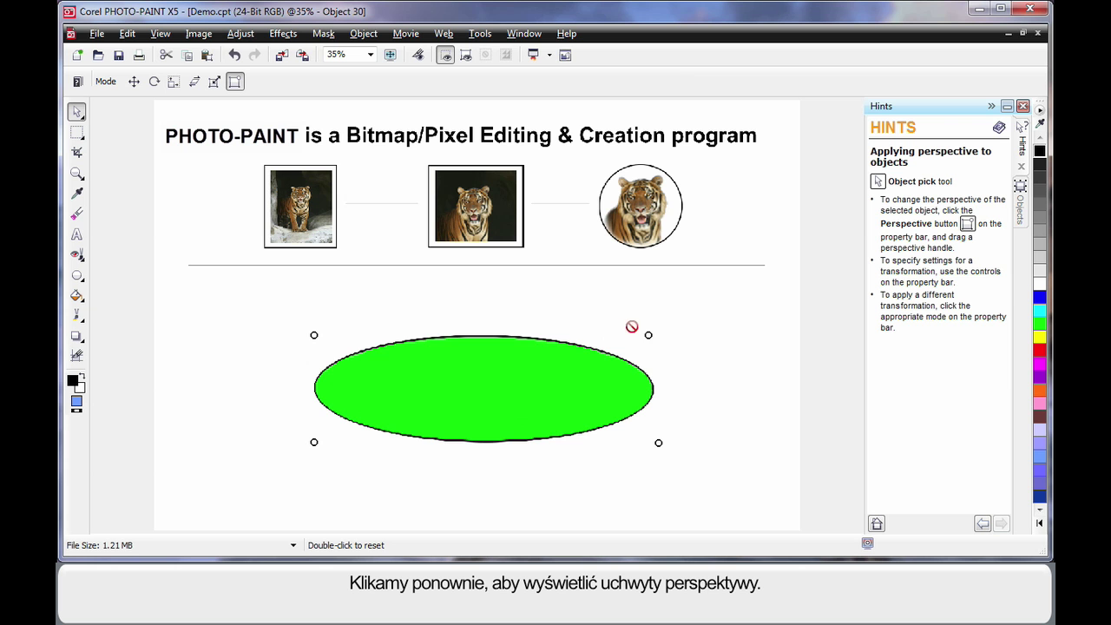
{"action": "mouse_move", "coordinate": [649, 335]}
{"action": "left_mouse_down"}
{"action": "mouse_move", "coordinate": [538, 330]}
{"action": "mouse_move", "coordinate": [511, 293]}
{"action": "mouse_move", "coordinate": [513, 431]}
{"action": "mouse_move", "coordinate": [513, 349]}
{"action": "mouse_move", "coordinate": [618, 329]}
{"action": "mouse_move", "coordinate": [607, 307]}
{"action": "mouse_move", "coordinate": [534, 301]}
{"action": "left_mouse_up"}
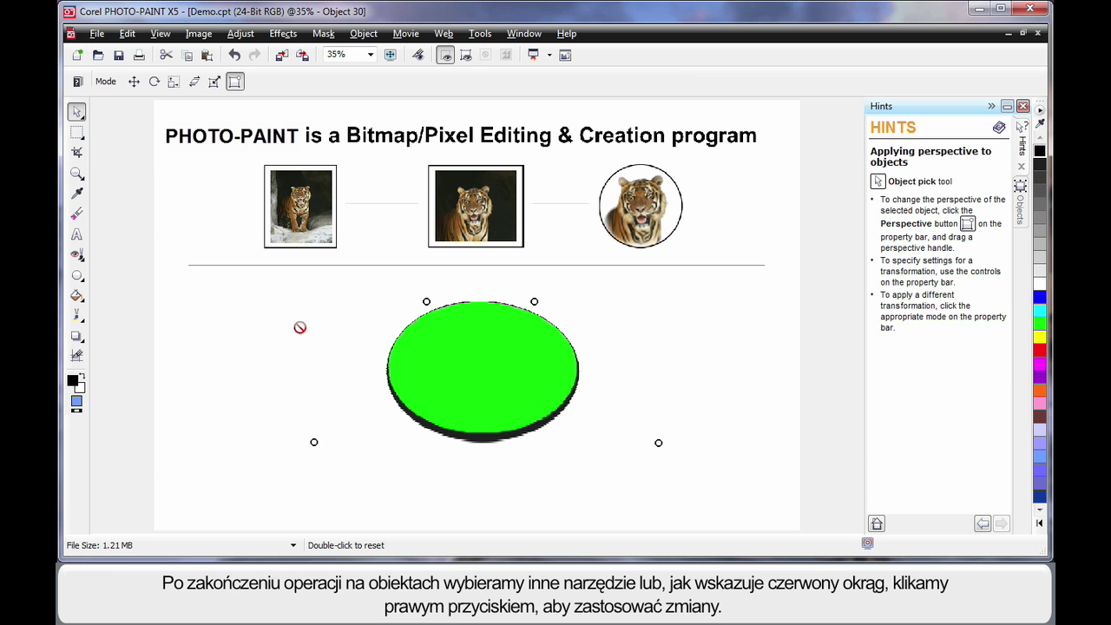
{"action": "right_click", "coordinate": [480, 356]}
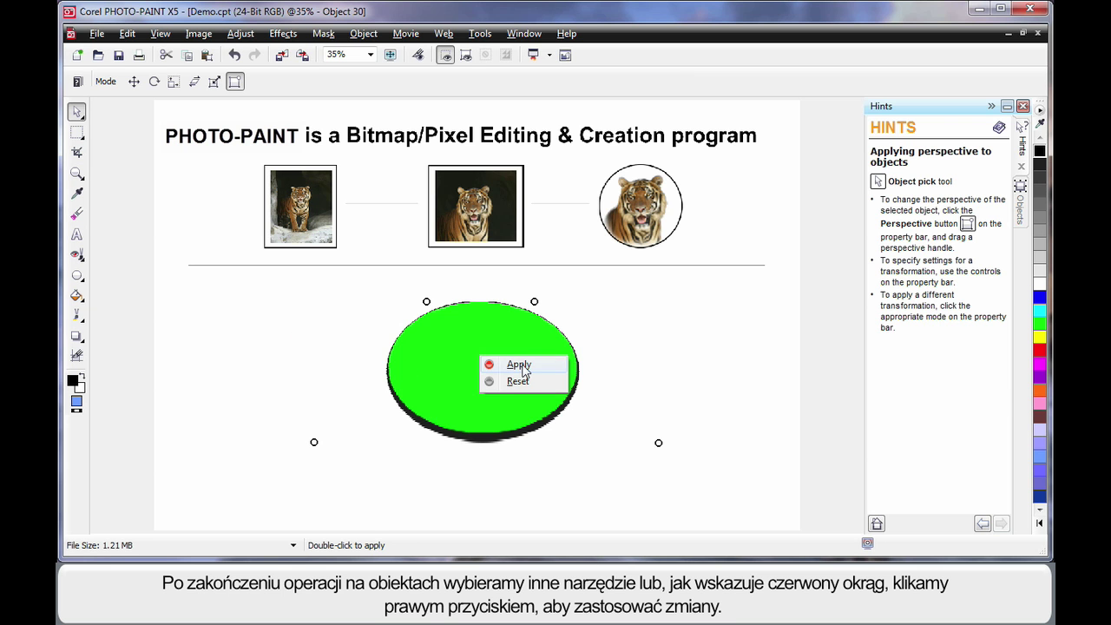
{"action": "left_click", "coordinate": [519, 364]}
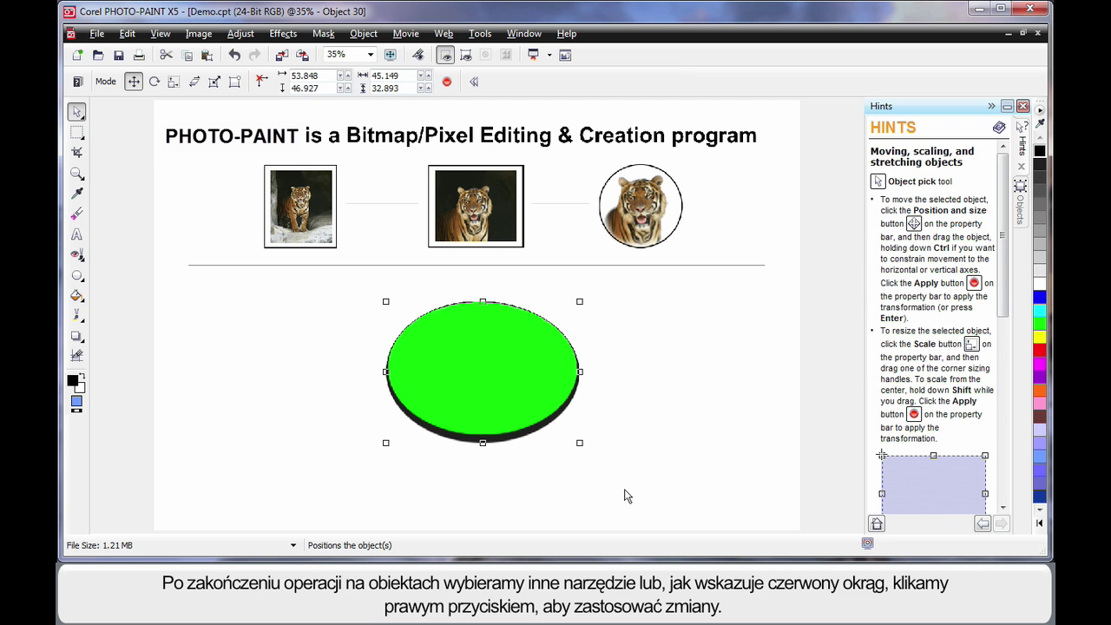
{"action": "left_click", "coordinate": [626, 496]}
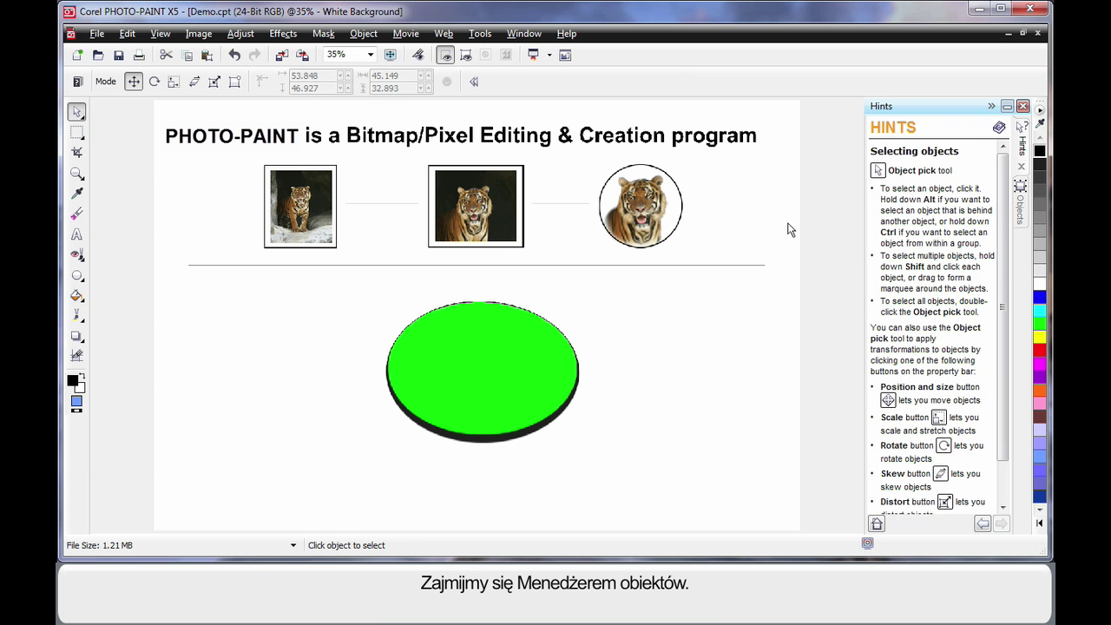
Step: Show the Objects docker widened, with larger thumbnails zoomed to object extents
{"action": "left_click", "coordinate": [1022, 206]}
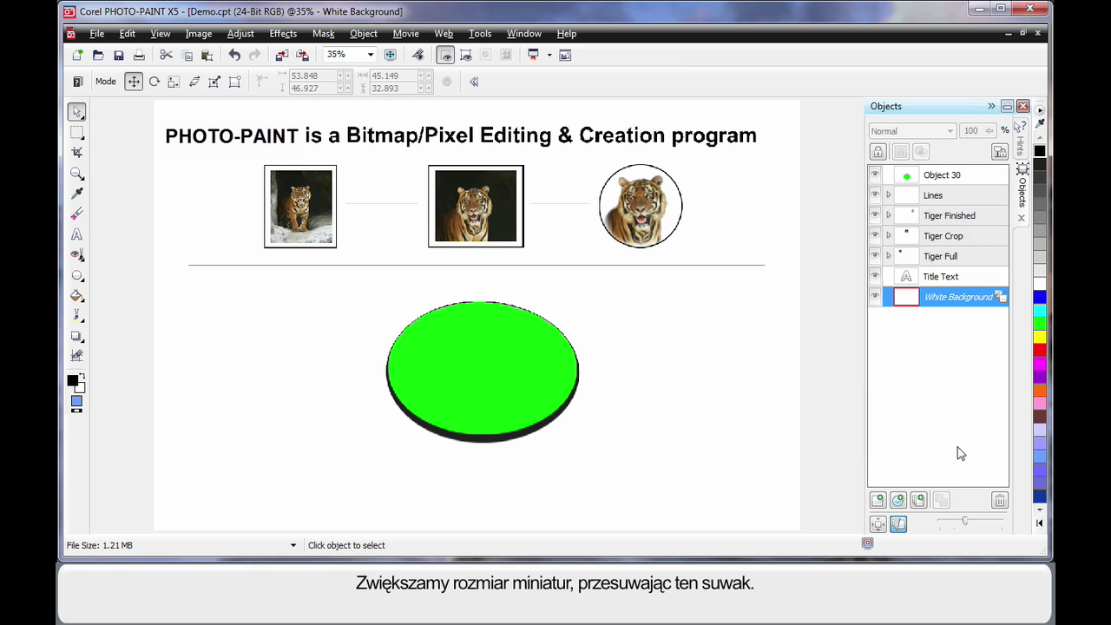
{"action": "left_click_drag", "start_coordinate": [966, 522], "coordinate": [977, 522]}
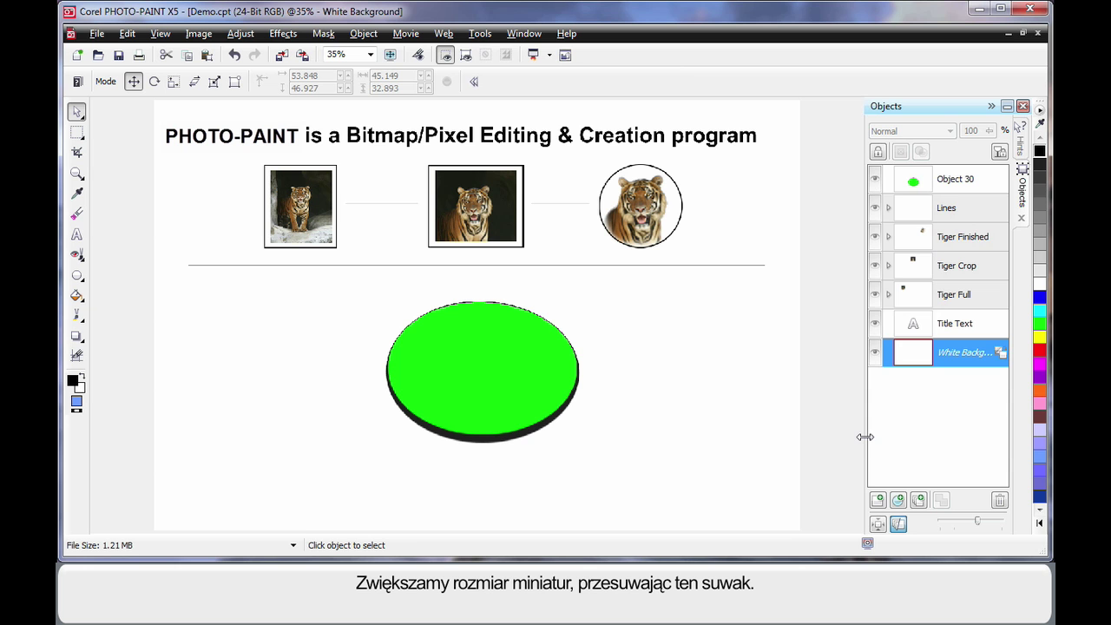
{"action": "left_click_drag", "start_coordinate": [864, 437], "coordinate": [822, 447]}
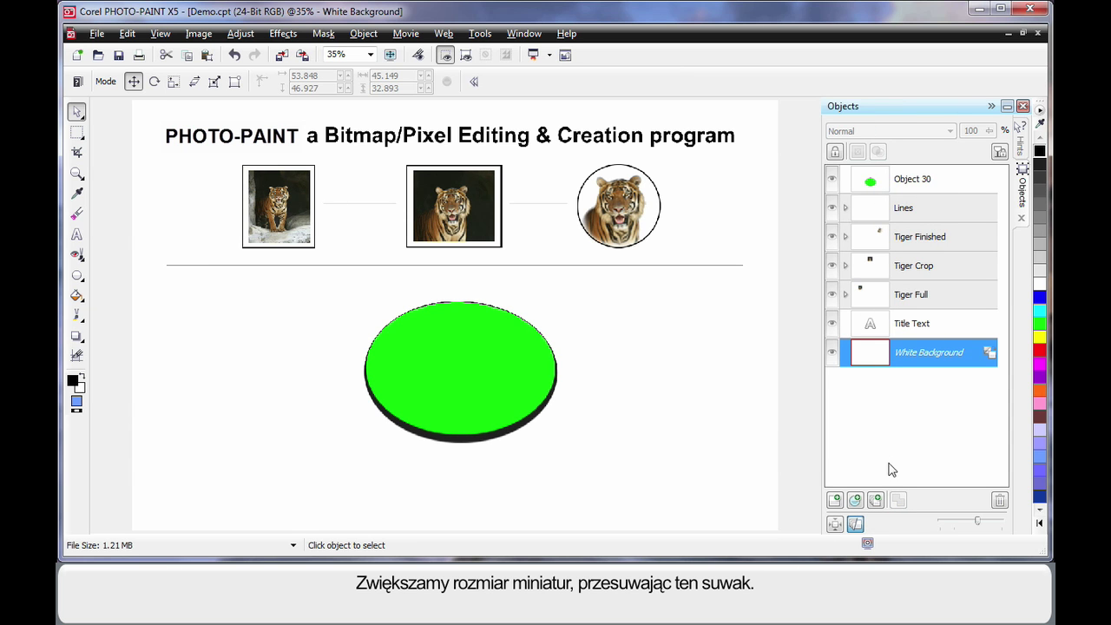
{"action": "left_click_drag", "start_coordinate": [977, 521], "coordinate": [987, 522]}
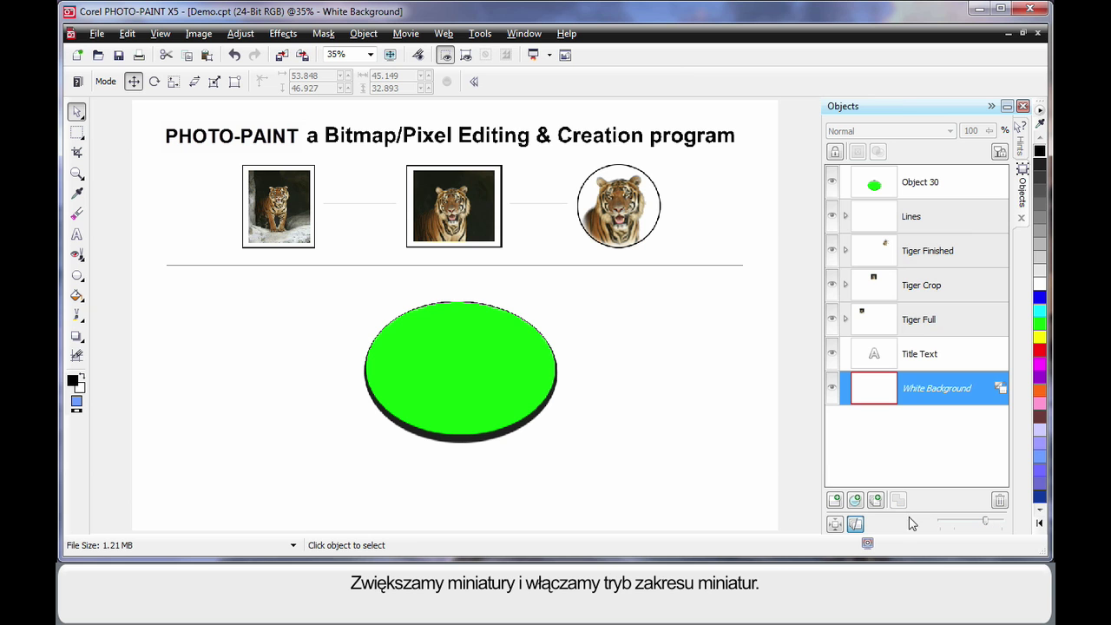
{"action": "left_click", "coordinate": [835, 526]}
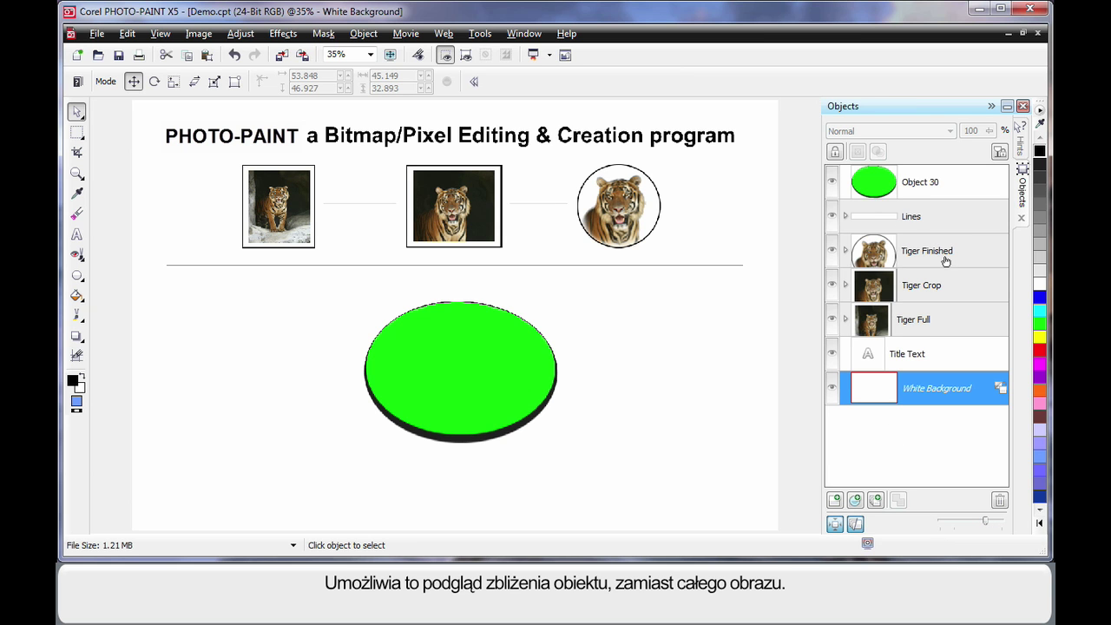
{"action": "mouse_move", "coordinate": [873, 183]}
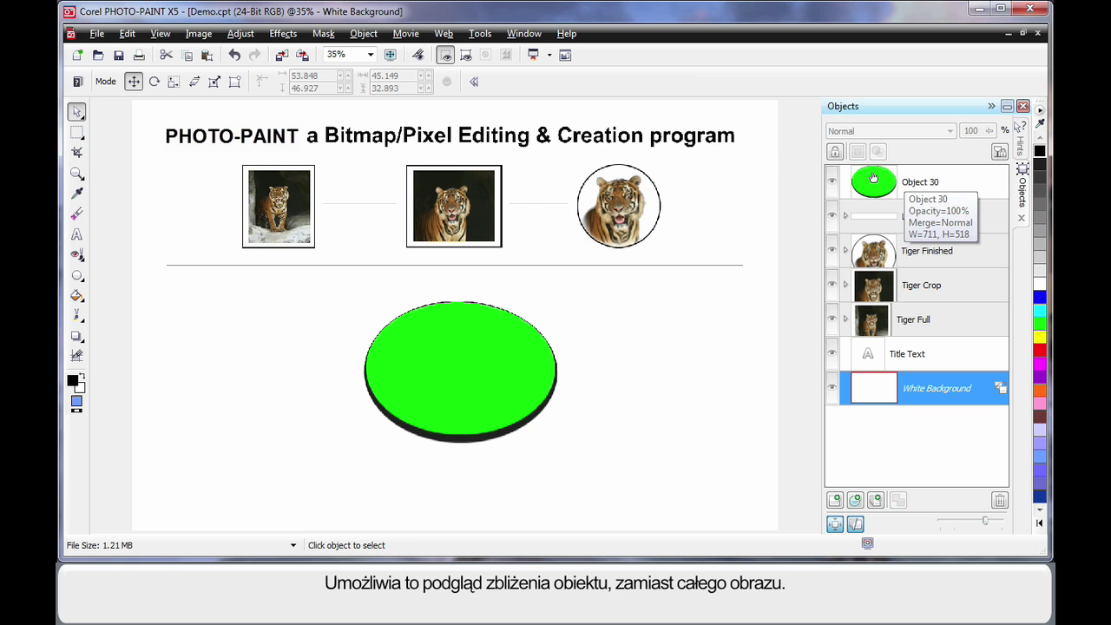
{"action": "left_click", "coordinate": [835, 524]}
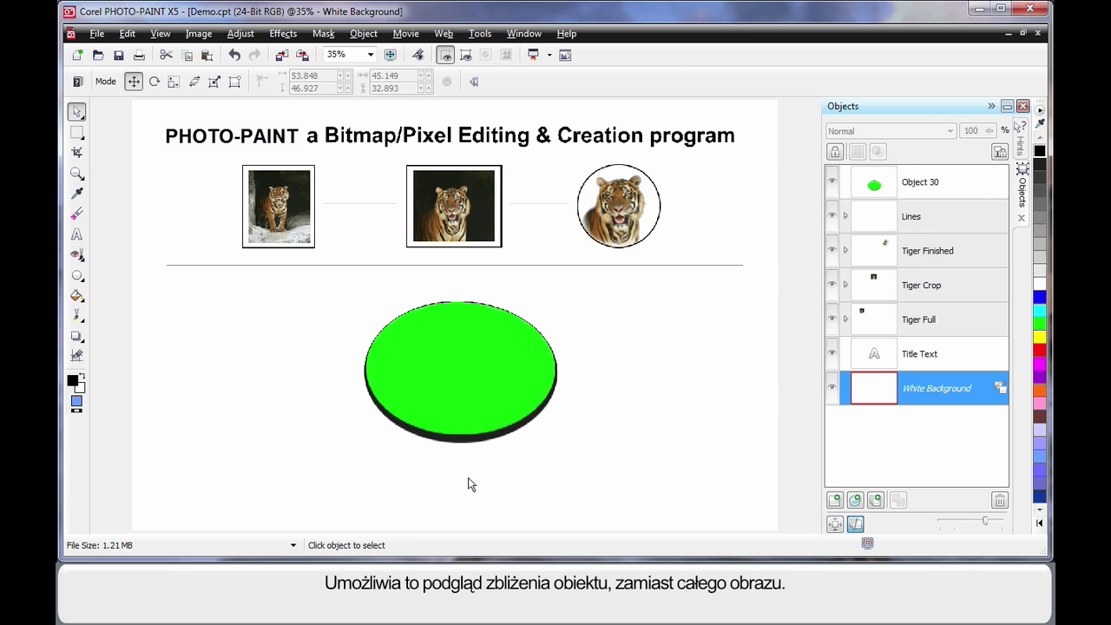
{"action": "left_click", "coordinate": [835, 524]}
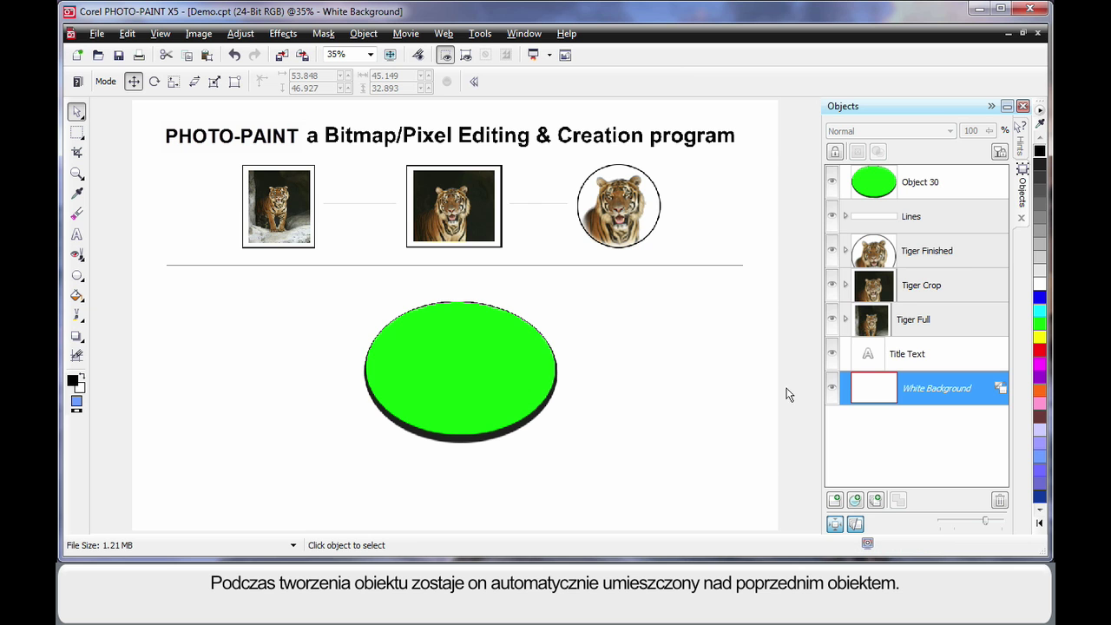
Step: Draw a test blue ellipse left of the green one, then delete it
{"action": "left_click", "coordinate": [76, 275]}
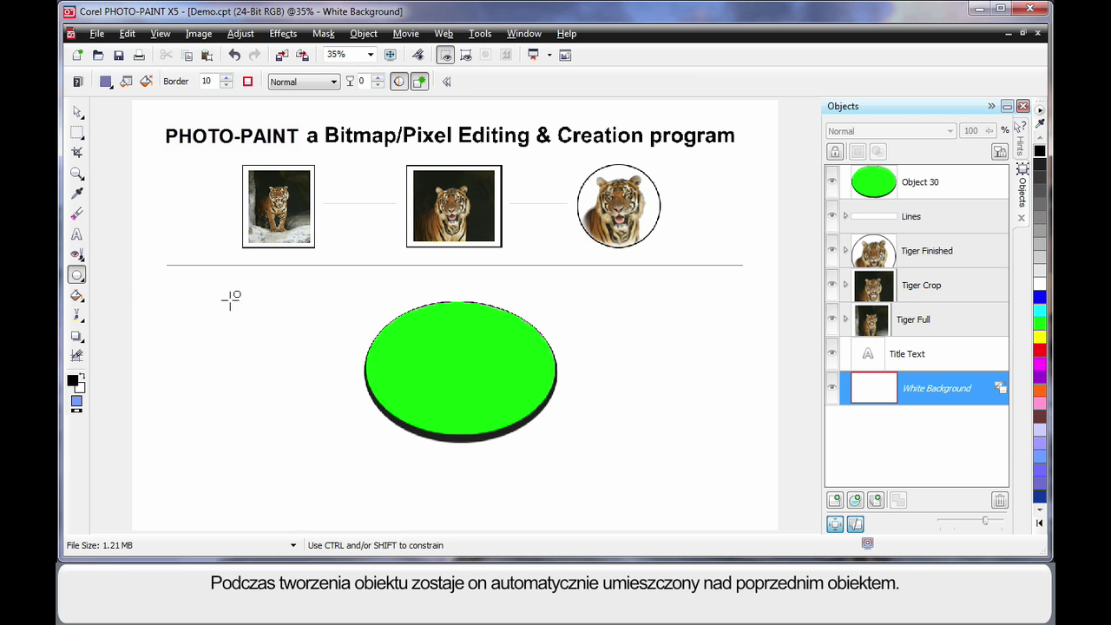
{"action": "left_click_drag", "start_coordinate": [203, 293], "coordinate": [341, 397]}
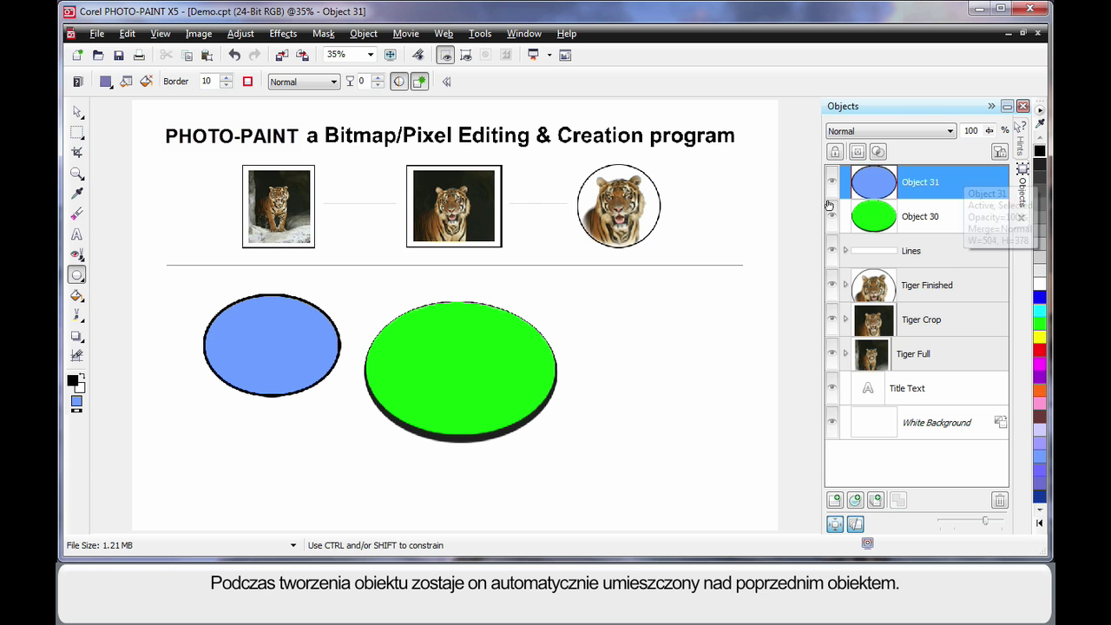
{"action": "left_click", "coordinate": [78, 114]}
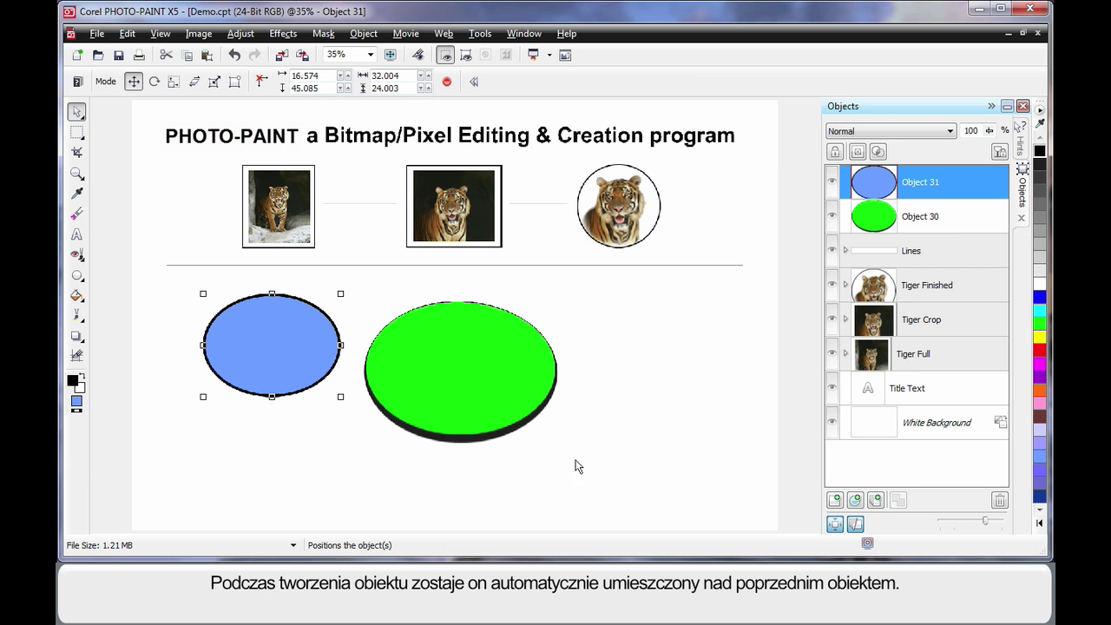
{"action": "key", "text": "Delete"}
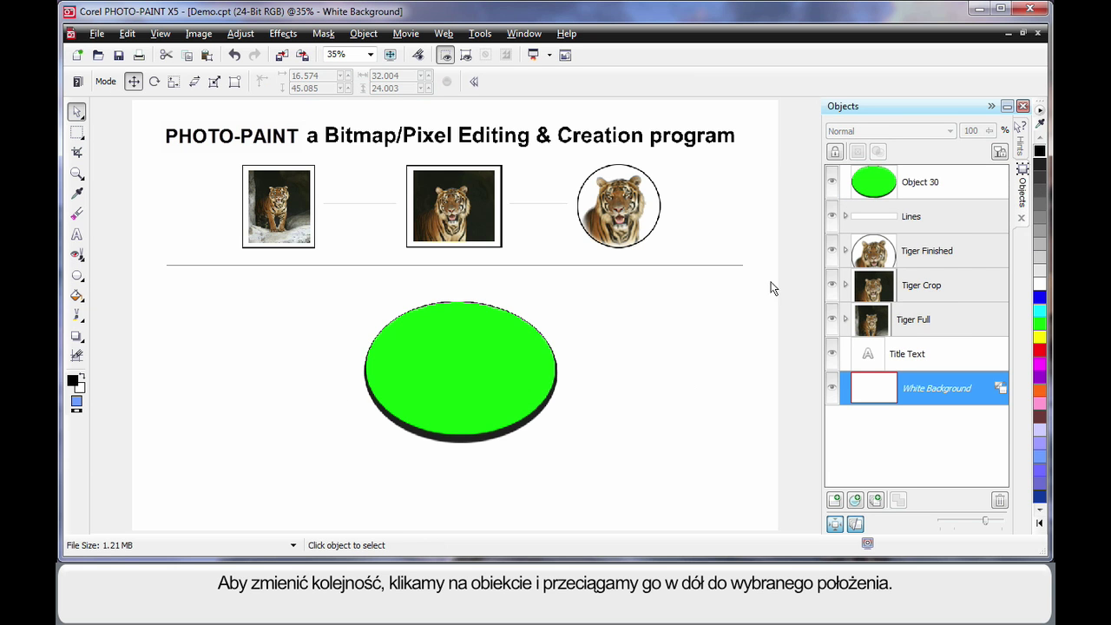
Step: Move Object 30 to just above White Background and nudge the ellipse lower
{"action": "left_click_drag", "start_coordinate": [908, 184], "coordinate": [930, 371]}
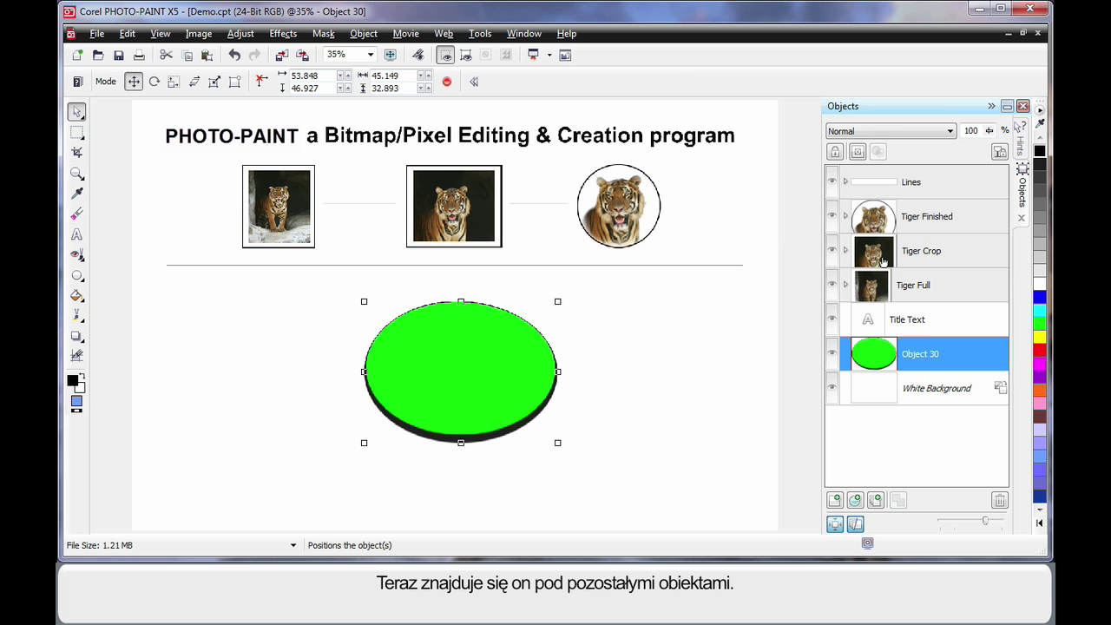
{"action": "mouse_move", "coordinate": [493, 381]}
{"action": "left_mouse_down"}
{"action": "mouse_move", "coordinate": [329, 204]}
{"action": "mouse_move", "coordinate": [638, 235]}
{"action": "mouse_move", "coordinate": [495, 379]}
{"action": "left_mouse_up"}
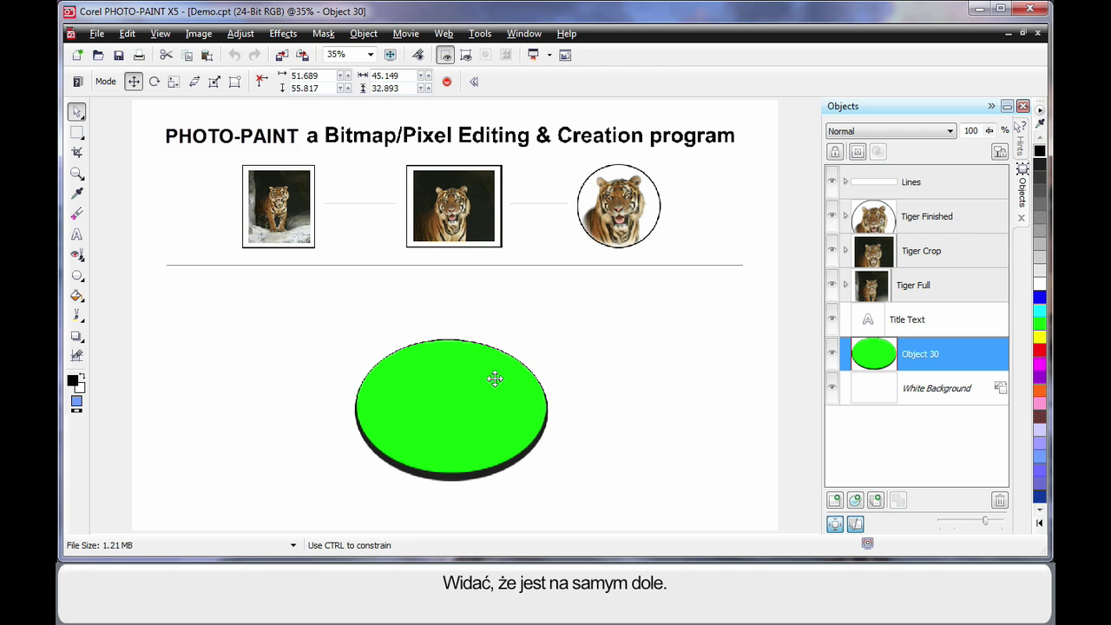
{"action": "left_click", "coordinate": [625, 401]}
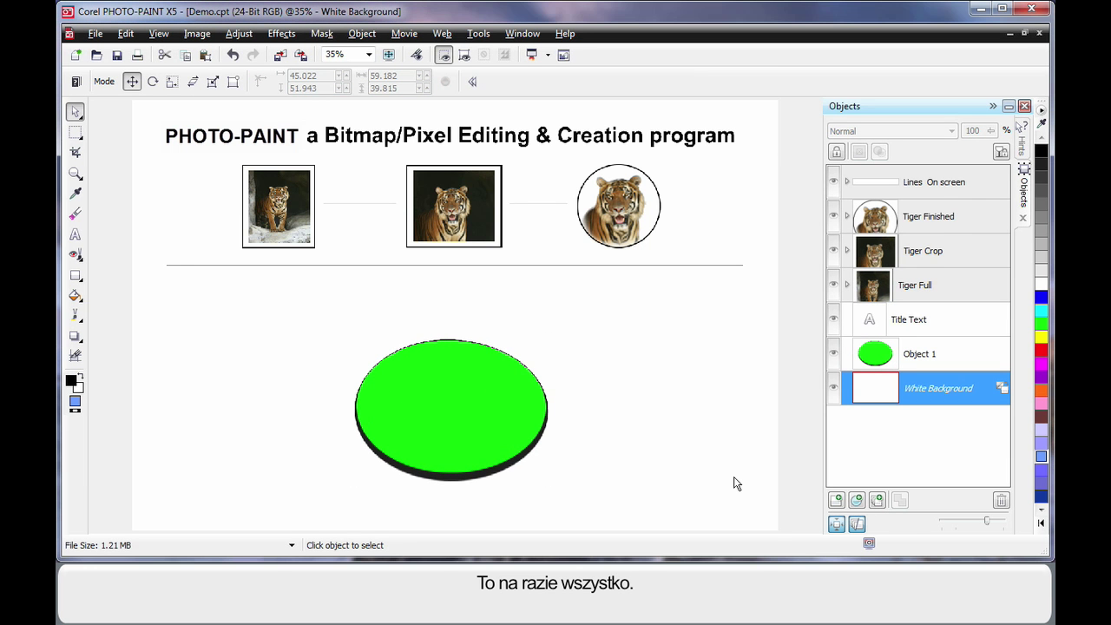